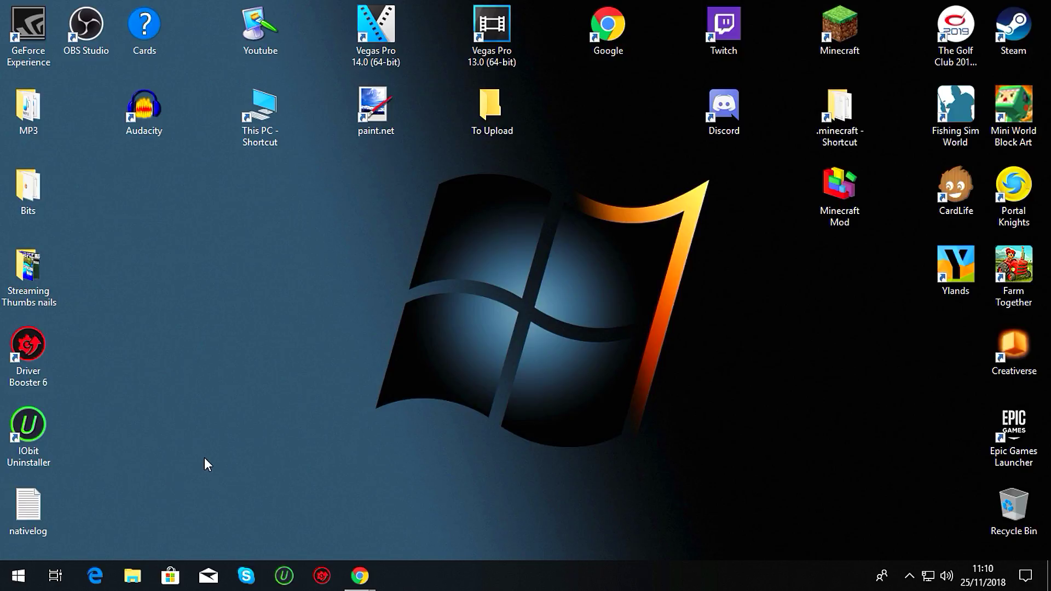
Run %appdata% to open the Roaming folder, and look inside its .minecraft folder before returning to Roaming.
right_click(20, 578)
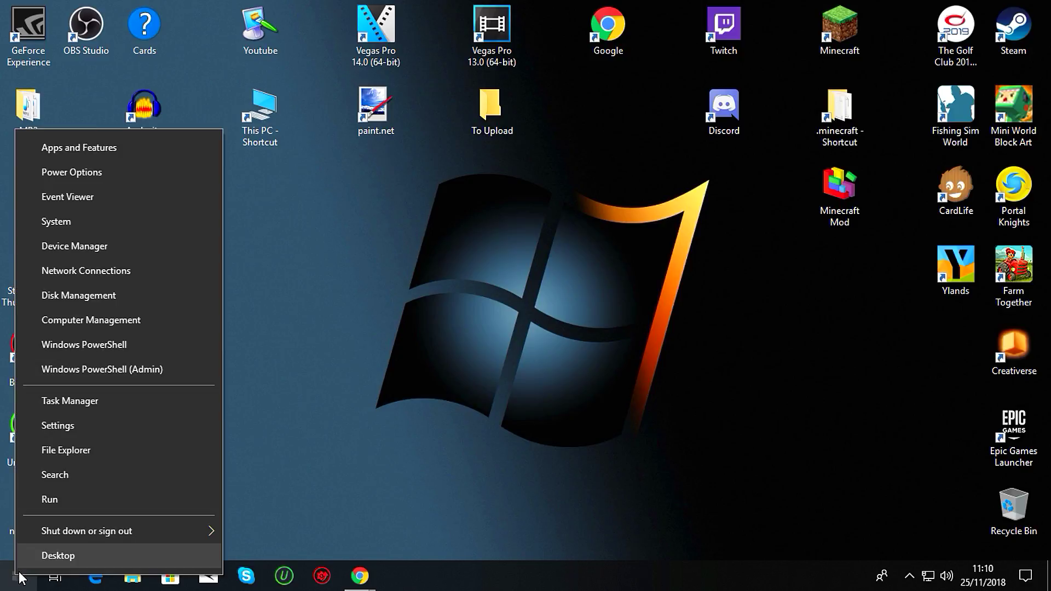
click(53, 501)
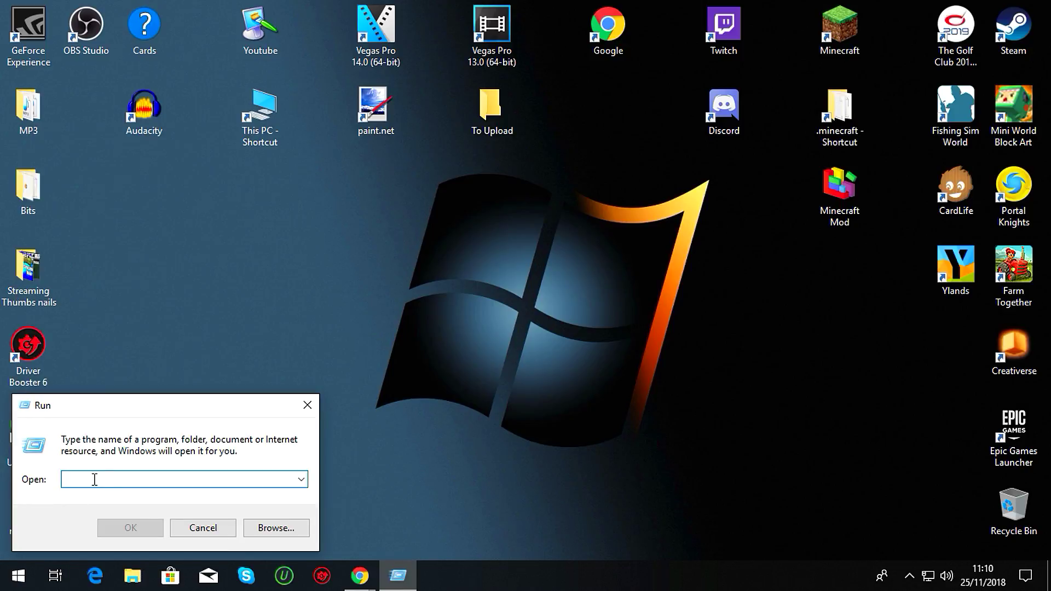
text(%)
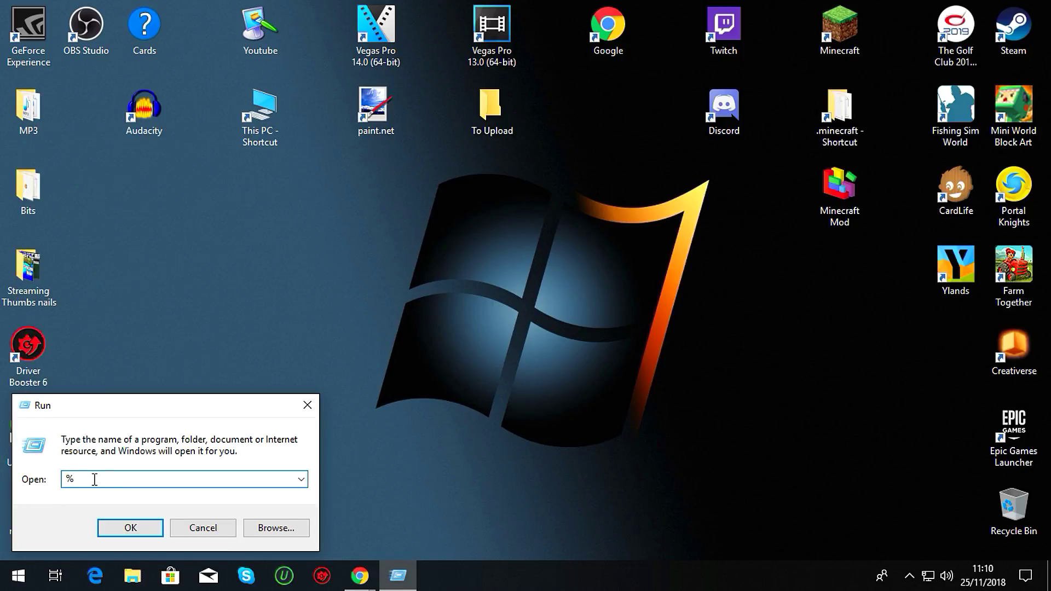
text(appdata%)
click(131, 529)
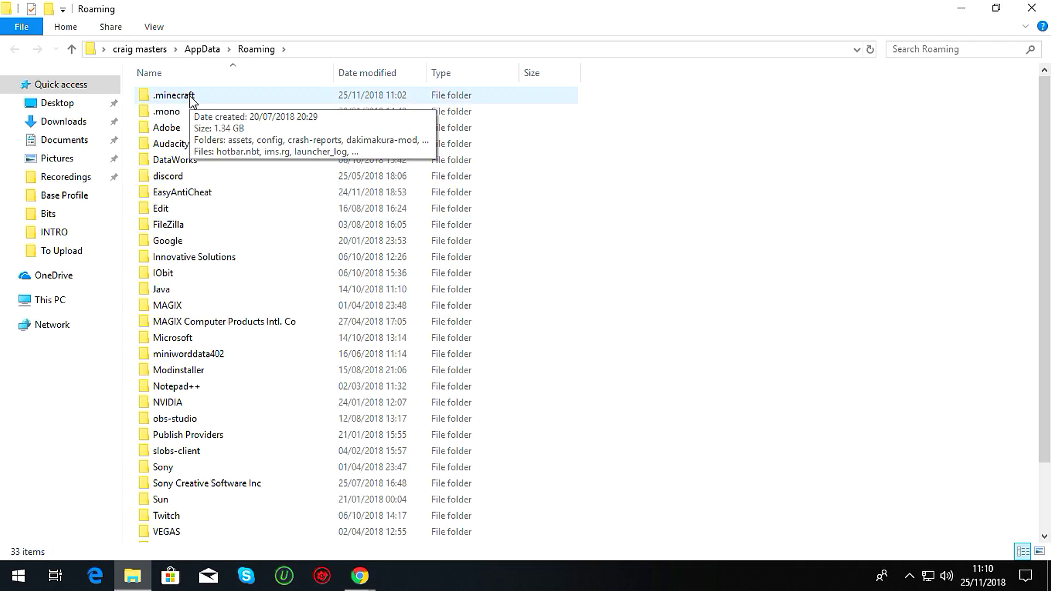
double_click(175, 96)
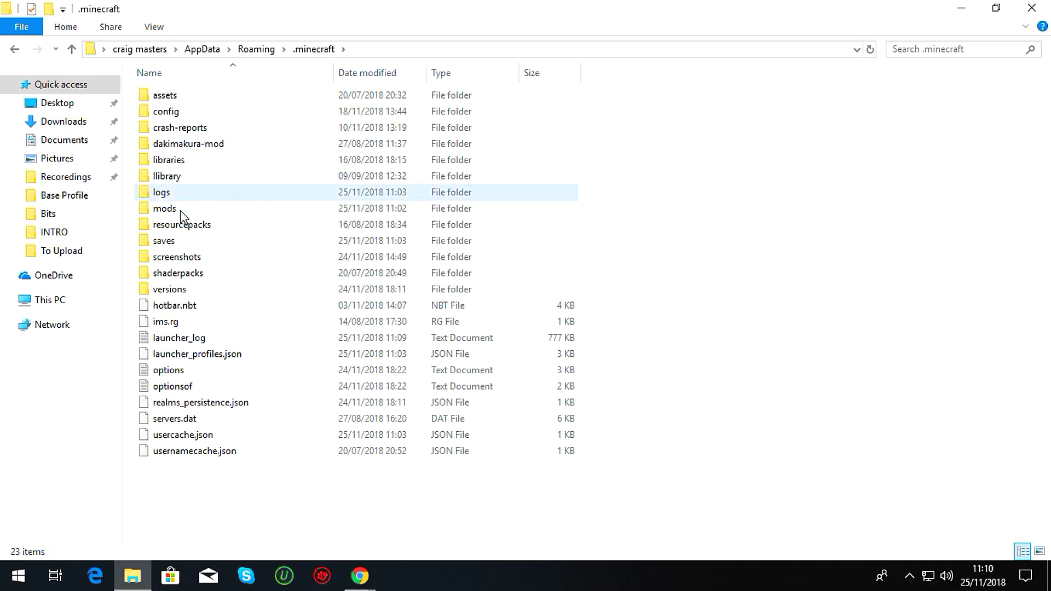
click(15, 51)
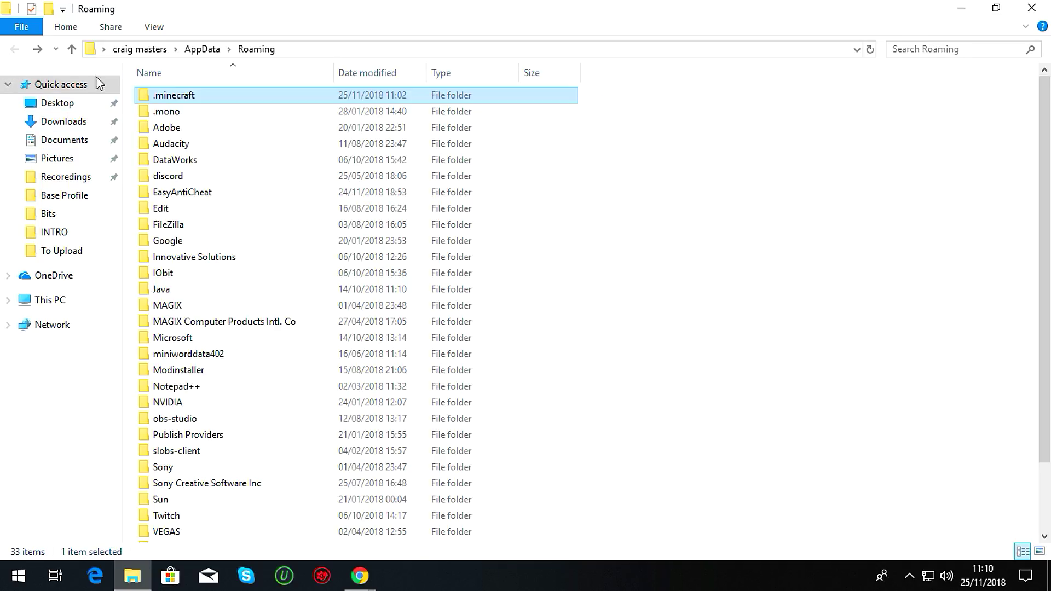
Create a shortcut to the .minecraft folder inside Roaming and restore the maximized window to a smaller size.
right_click(211, 93)
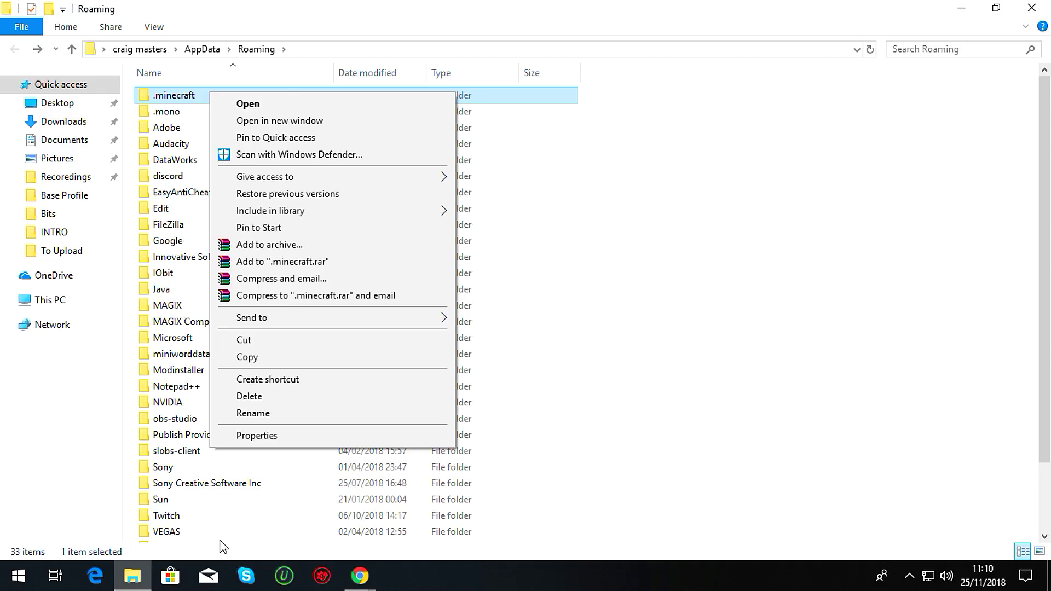
click(291, 384)
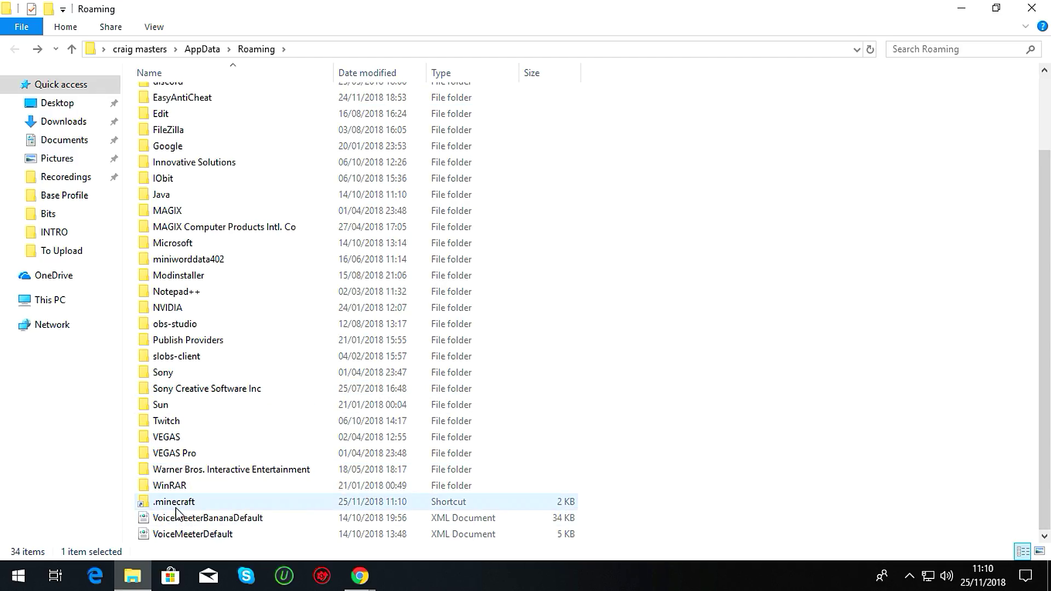
click(996, 7)
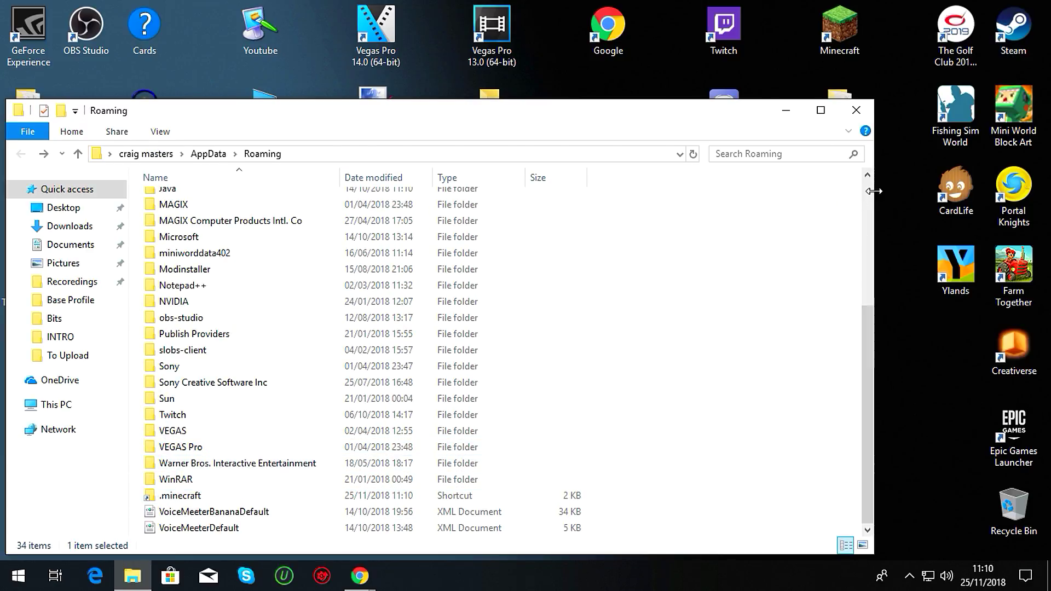
right_click(196, 498)
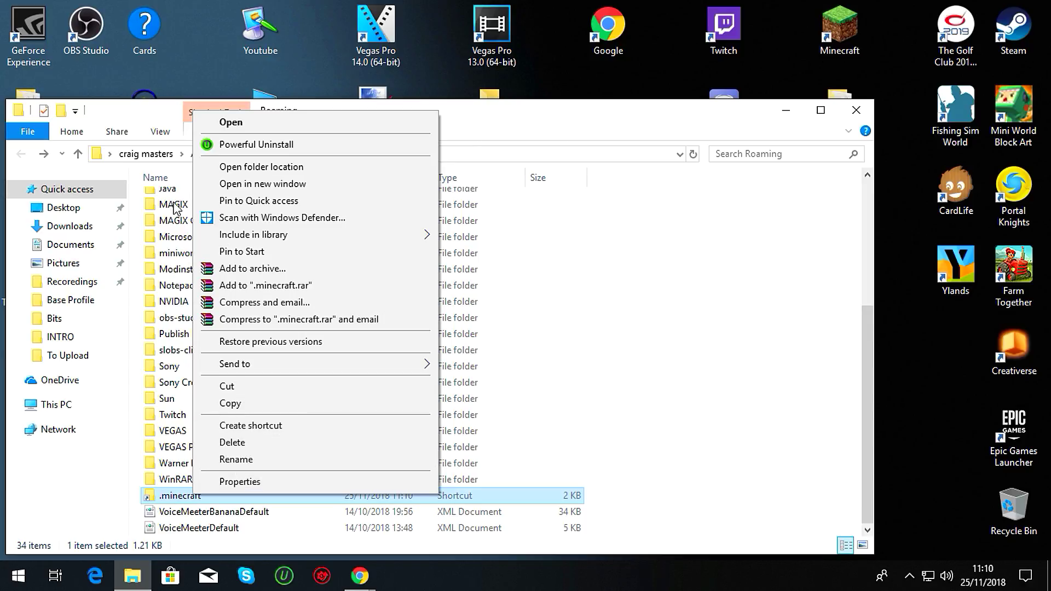
click(838, 344)
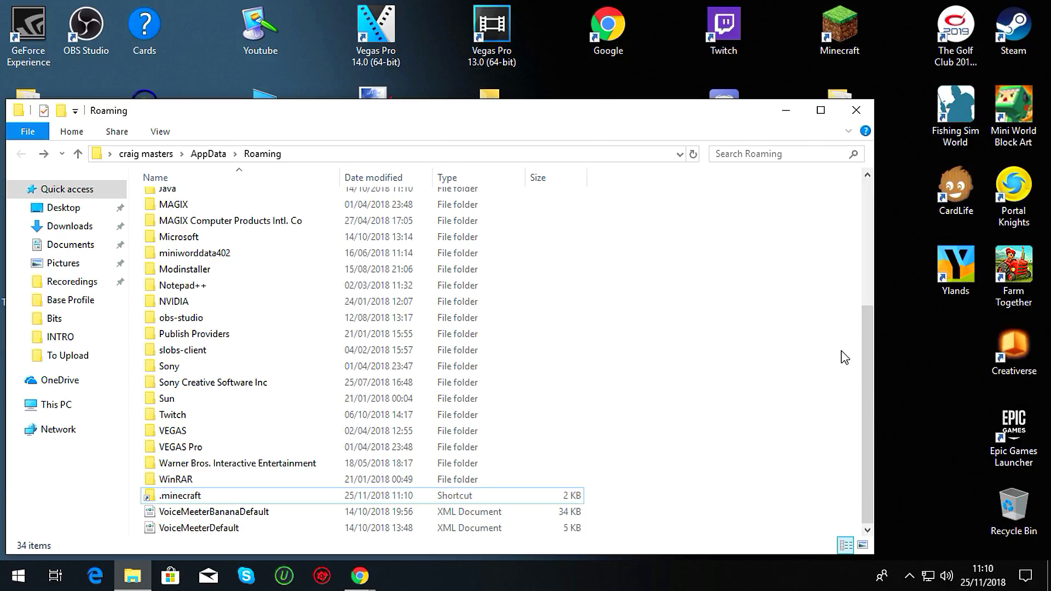
drag(873, 354, 880, 228)
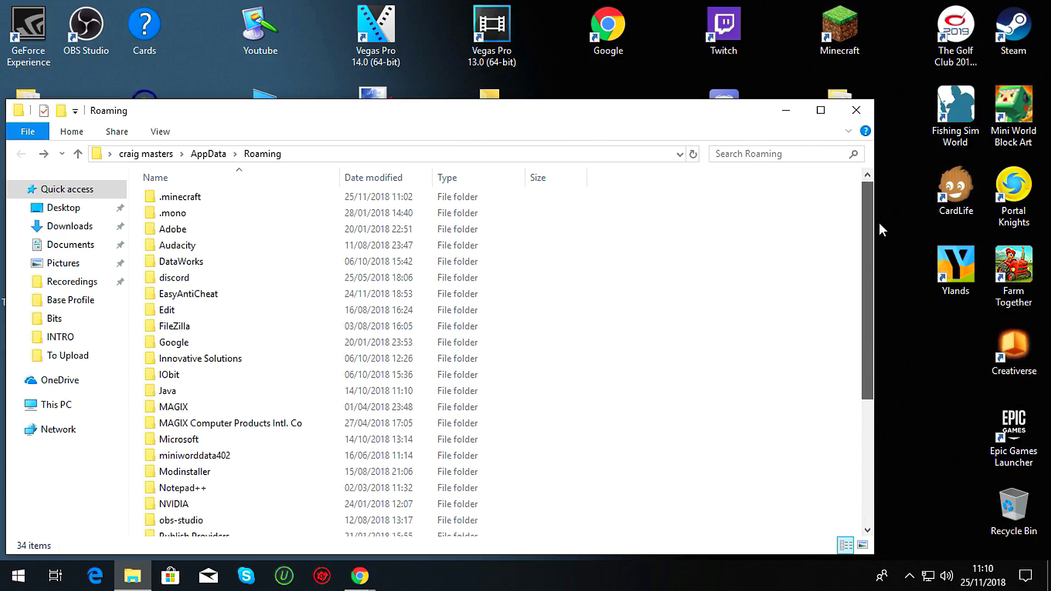
right_click(212, 200)
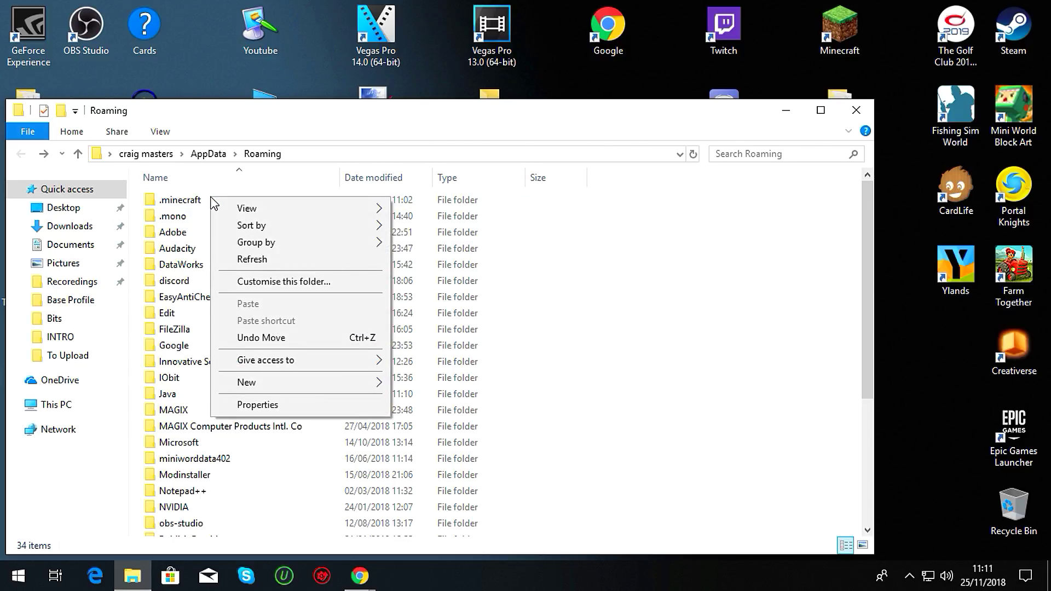
right_click(190, 200)
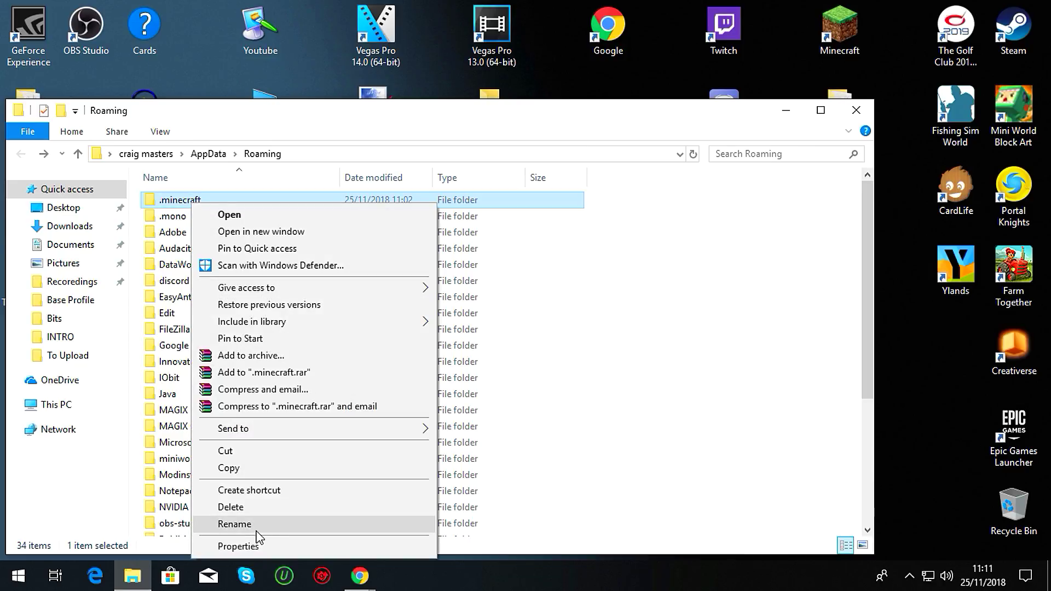
click(703, 414)
Delete the .minecraft shortcut from the end of the Roaming folder list.
scroll(384, 427, down, 4)
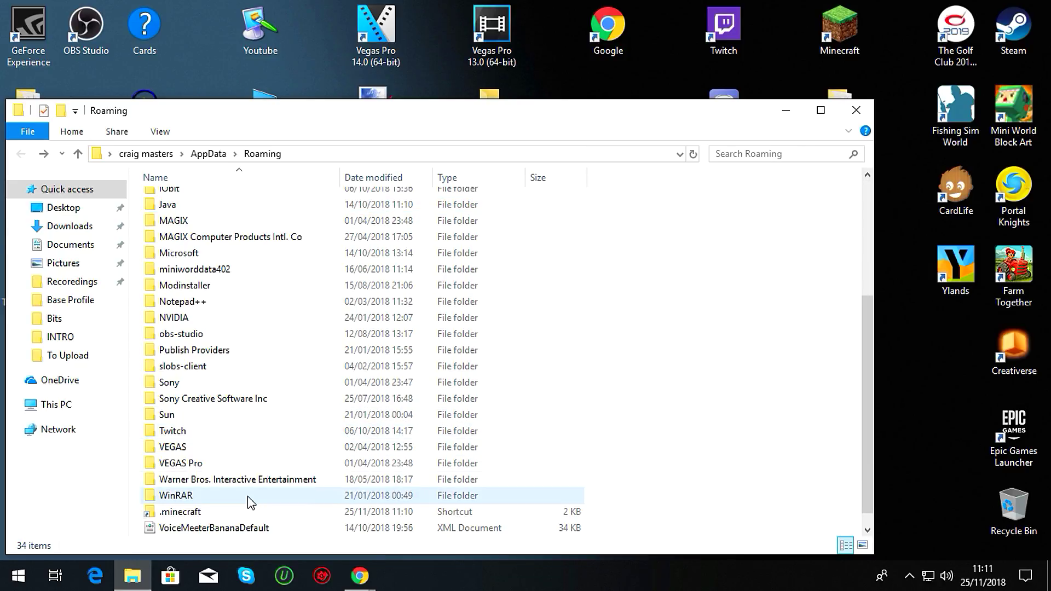
scroll(247, 502, down, 1)
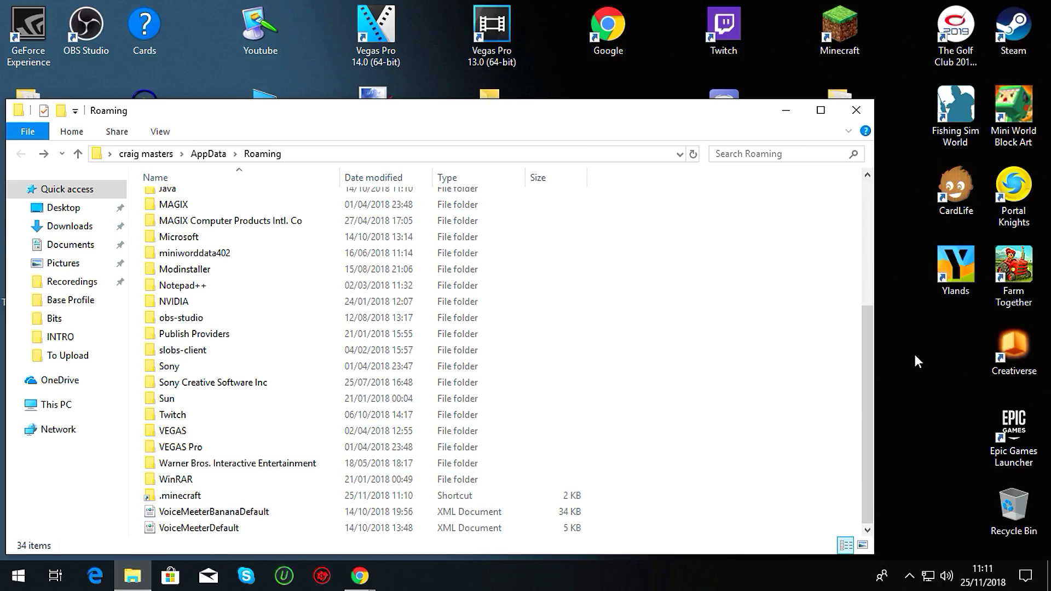
right_click(189, 496)
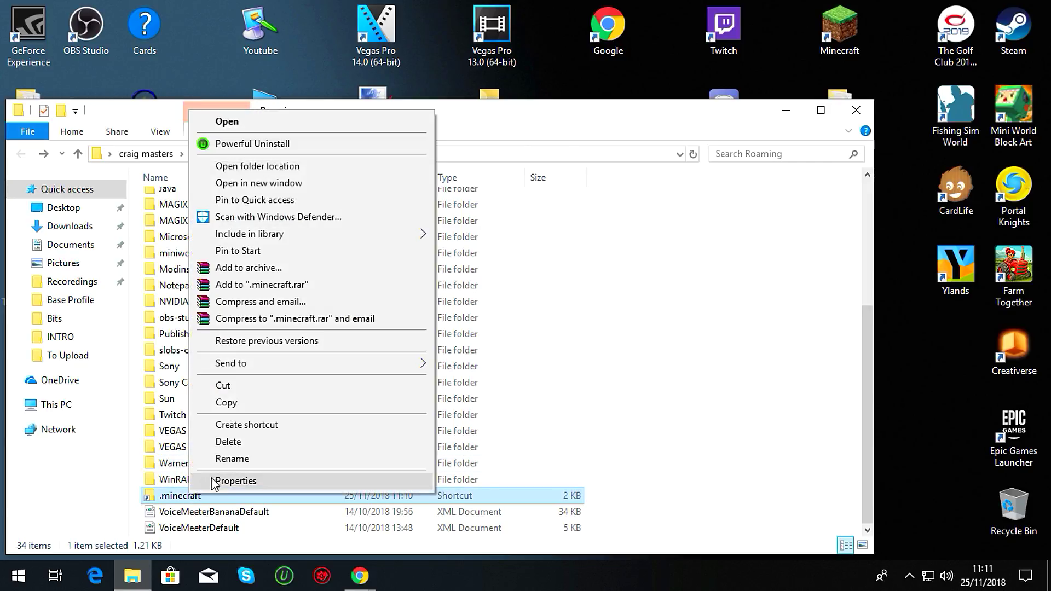
click(241, 443)
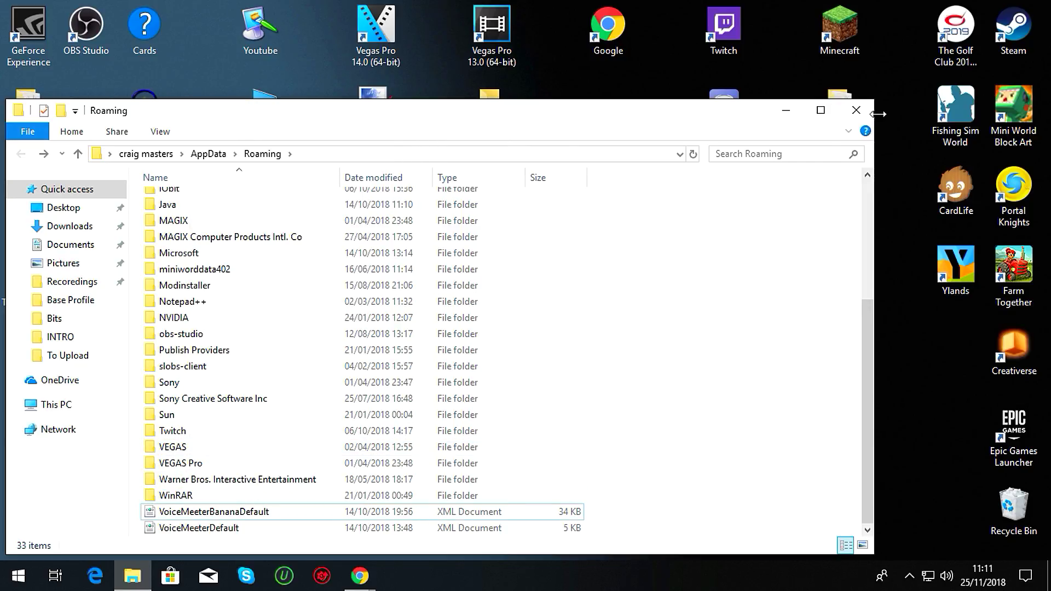
Close the Roaming window, view the .minecraft folder through its desktop shortcut, and close it again.
click(857, 110)
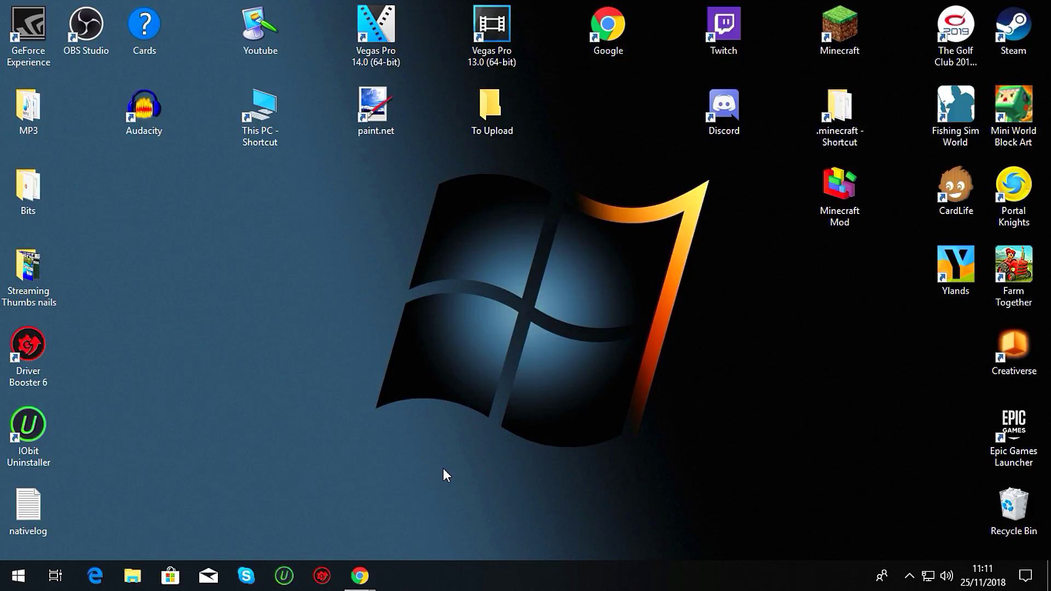
double_click(846, 130)
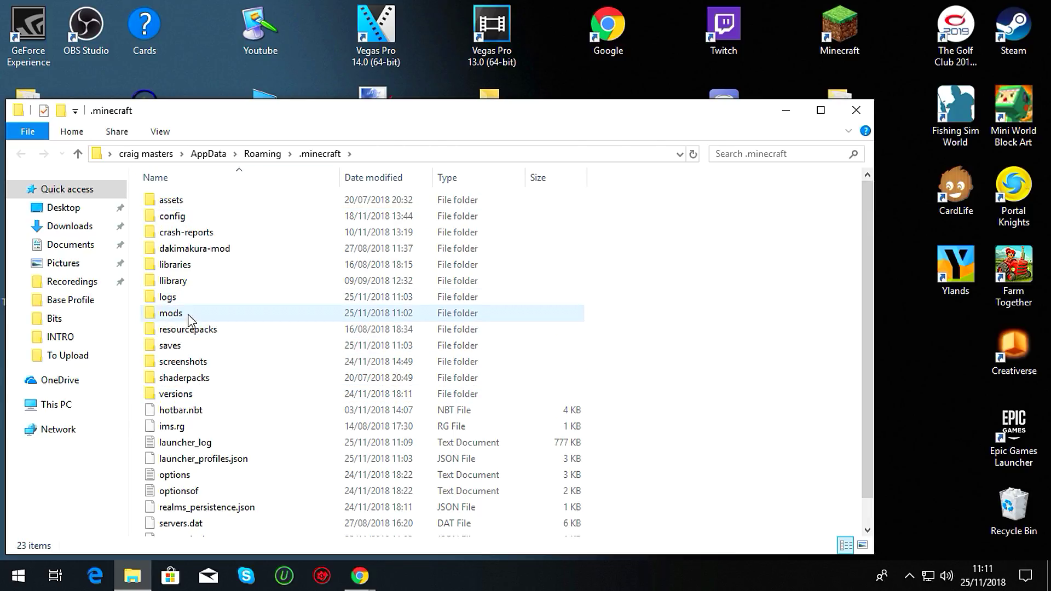
click(856, 110)
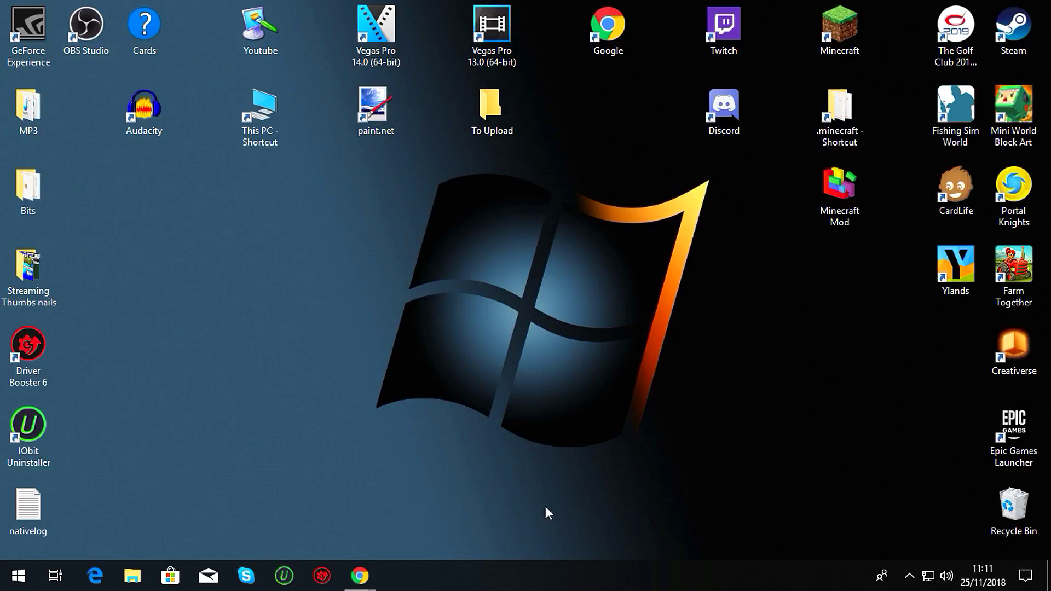
Switch to the Minecraft Forge page in Chrome and download the recommended 1.12.2 - 14.23.5.2768 installer, skipping the advertisement and keeping the .jar file.
mouse_move(359, 575)
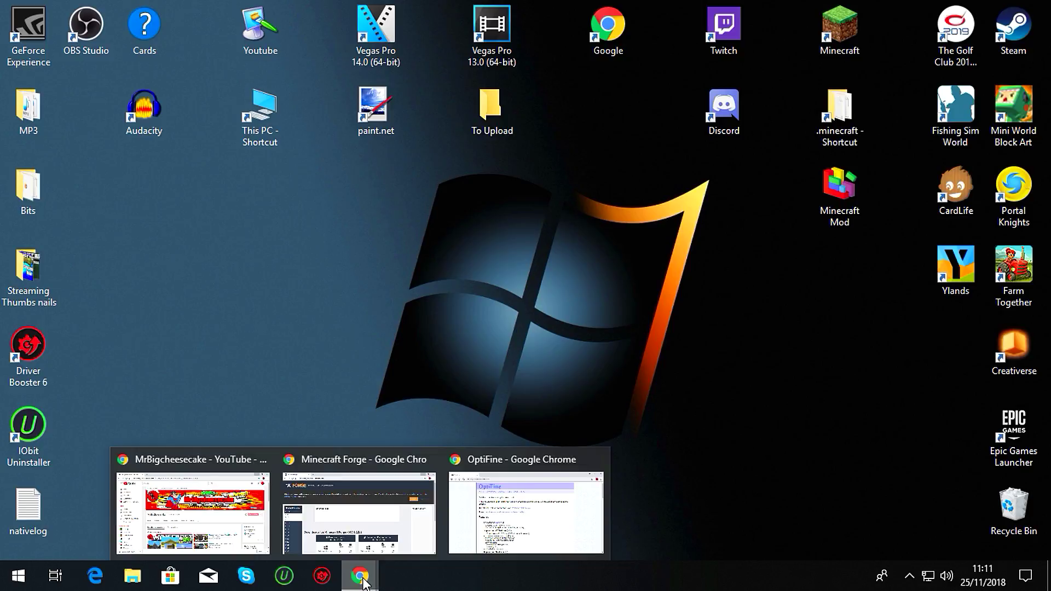
click(390, 471)
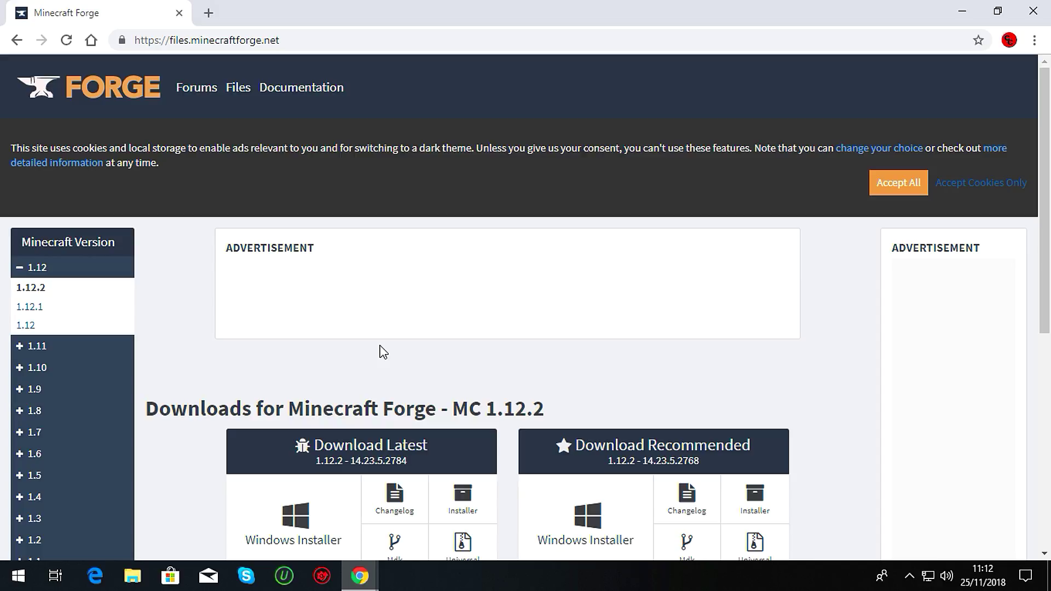
scroll(406, 397, down, 3)
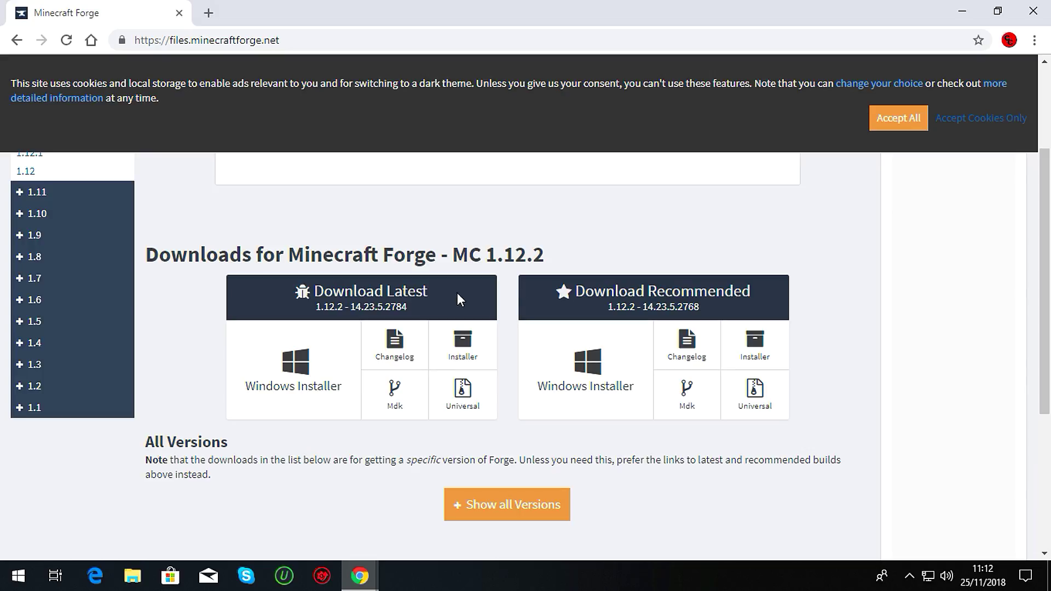
click(755, 353)
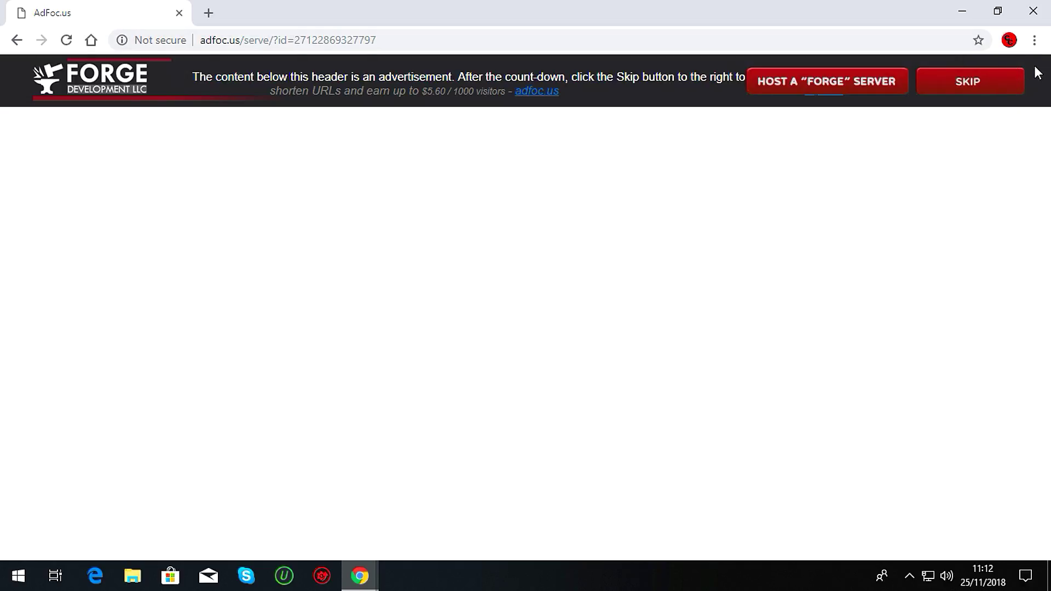
click(982, 88)
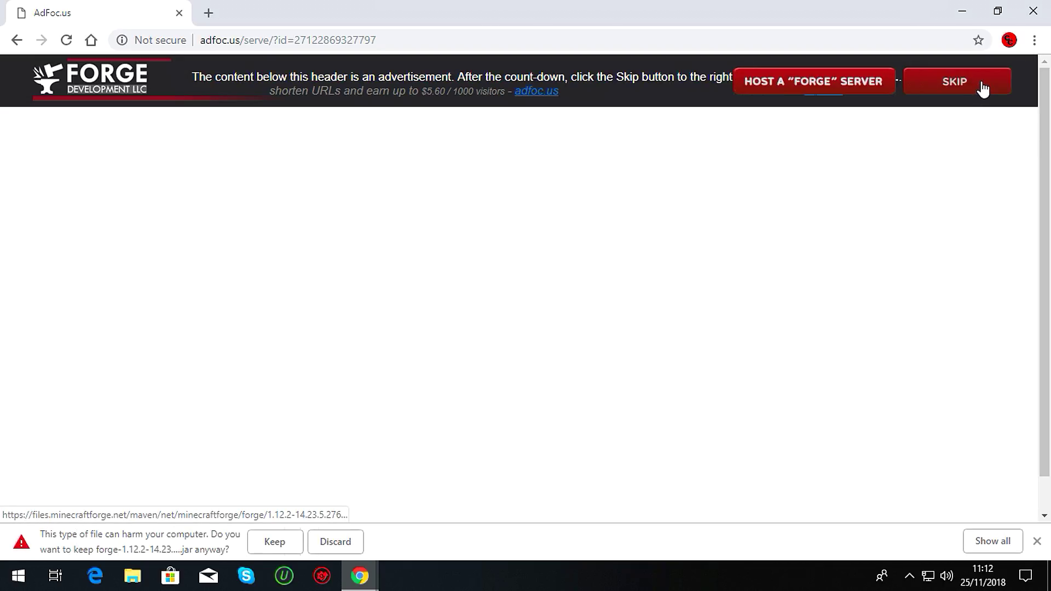
click(279, 547)
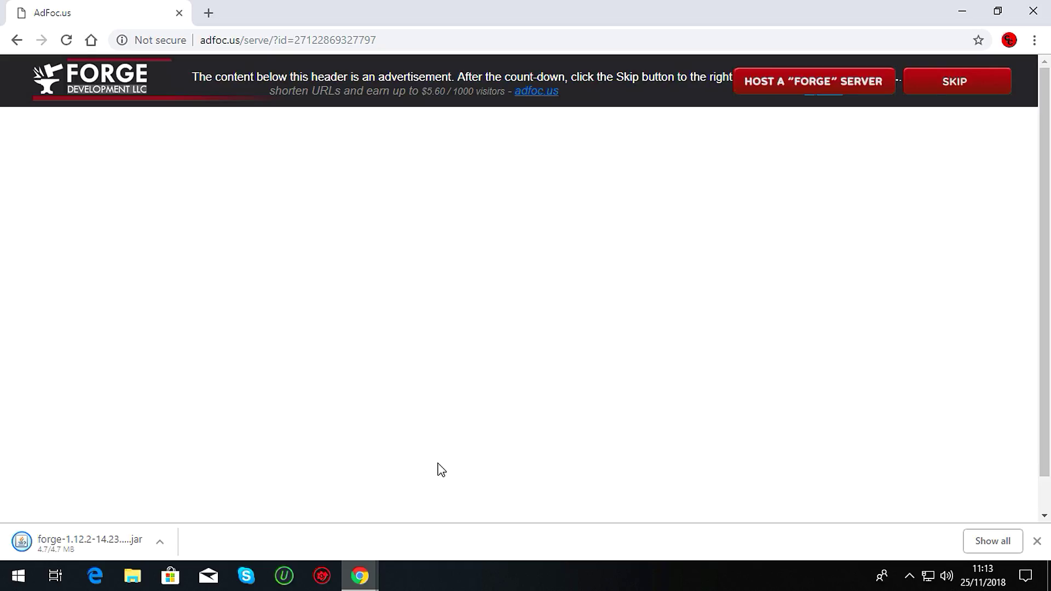
Return to the Forge downloads page, review the Minecraft version list with 1.10 expanded, and minimize the browser.
click(15, 41)
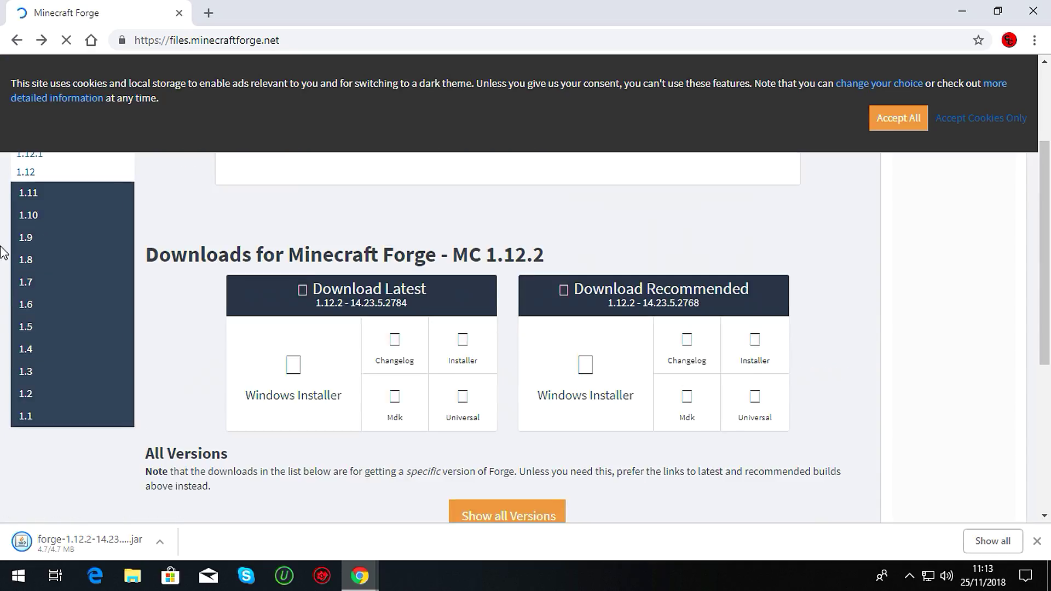
click(20, 214)
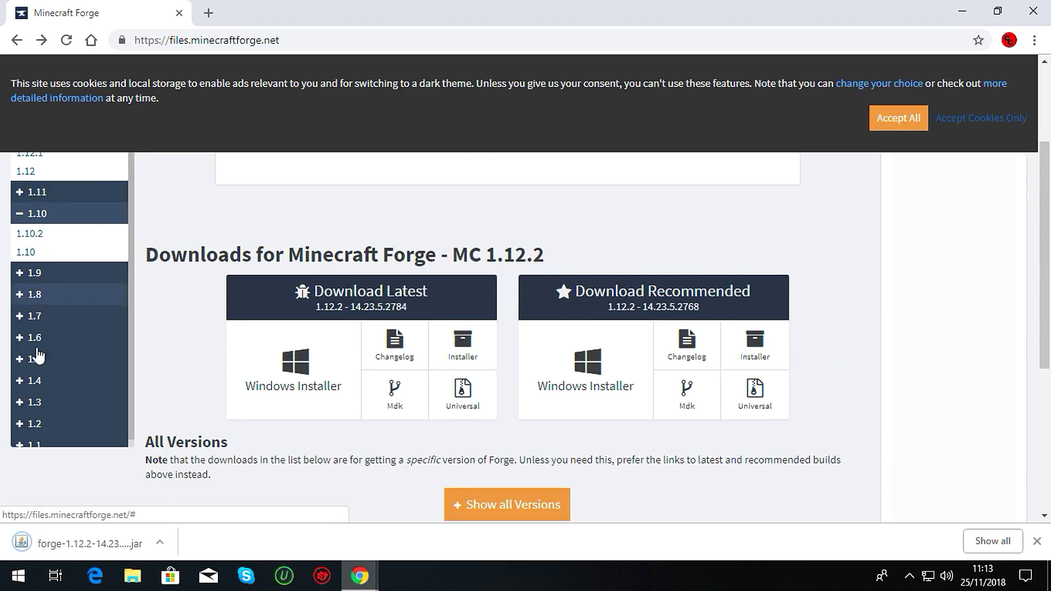
scroll(55, 413, down, 4)
scroll(55, 413, up, 4)
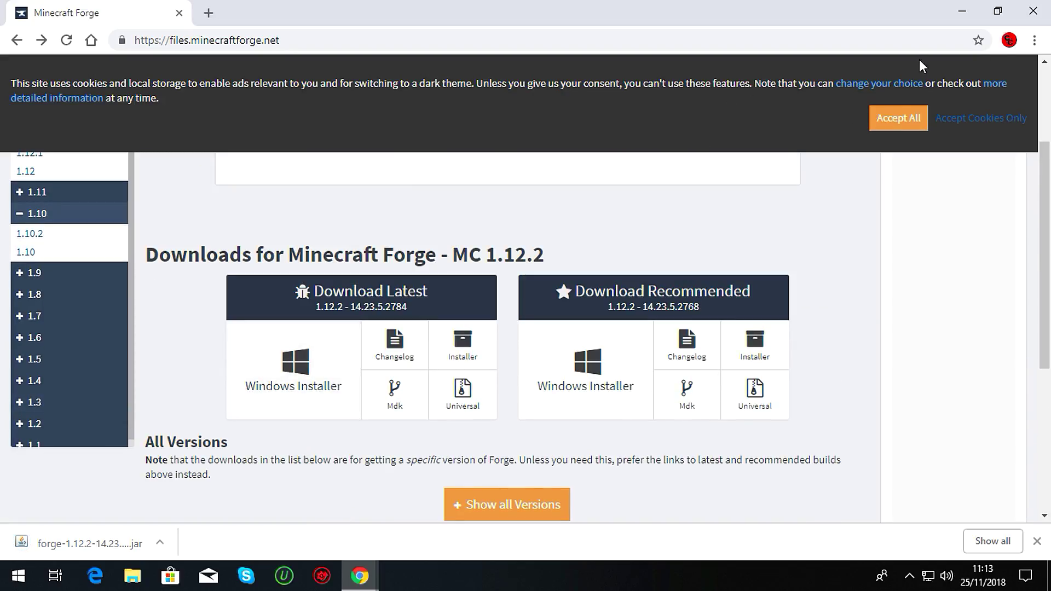
click(963, 12)
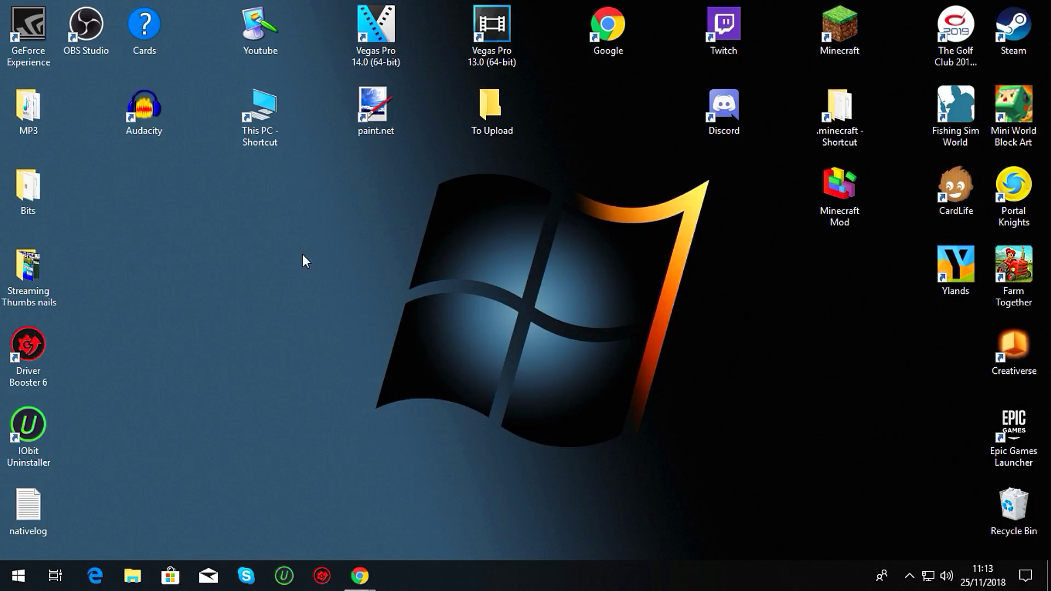
Launch forge-1.12.2-14.23.5.2768-installer from the Downloads folder to view its install options, and close it without installing.
double_click(272, 136)
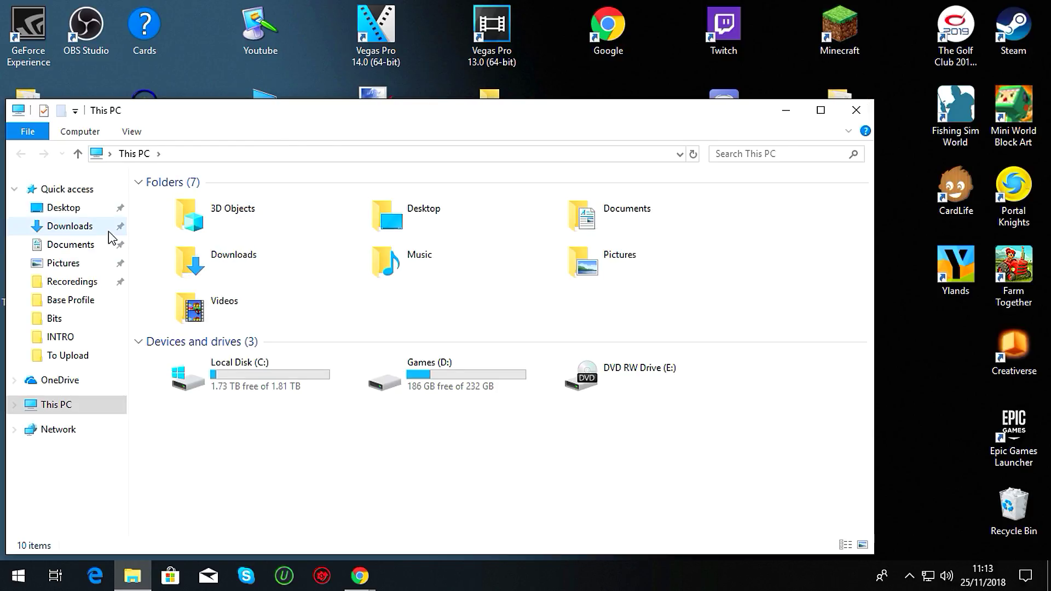
click(83, 229)
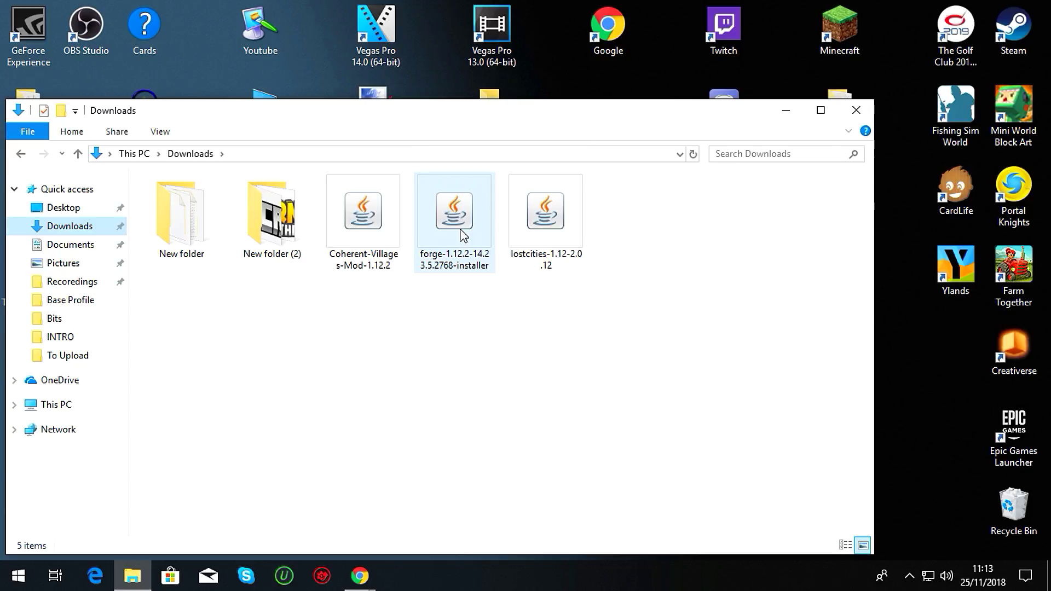
double_click(462, 235)
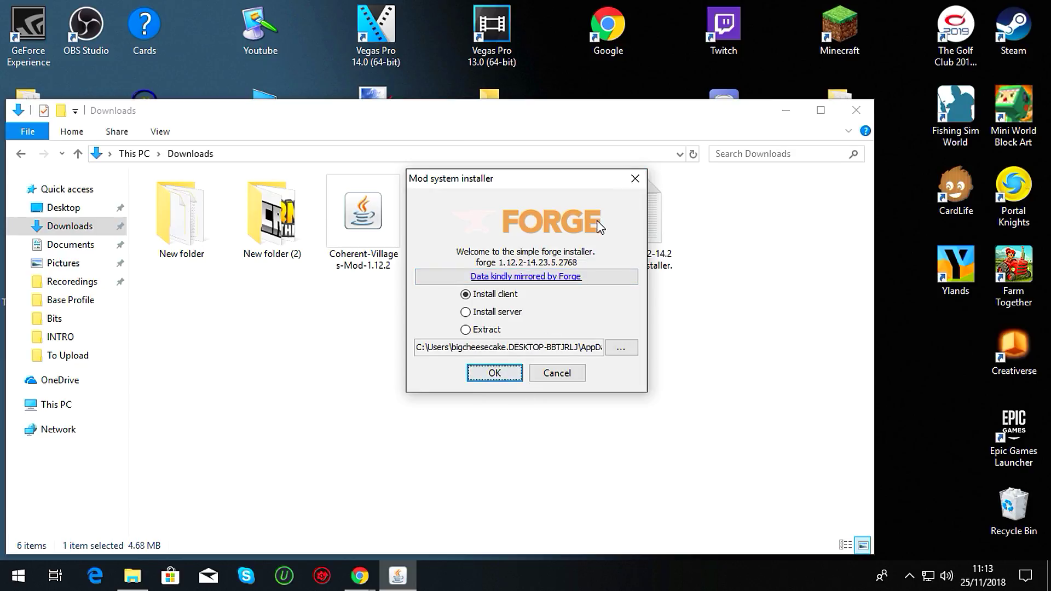
click(634, 182)
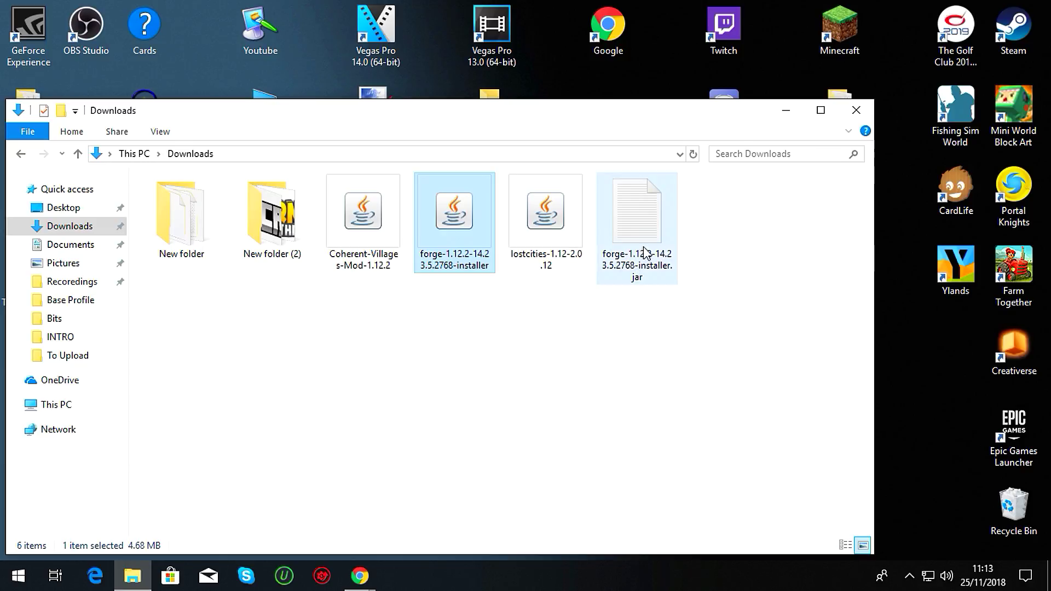
Close the Downloads window, launch the Minecraft Launcher from the desktop, and select the Latest release (1.13.2) profile.
click(856, 112)
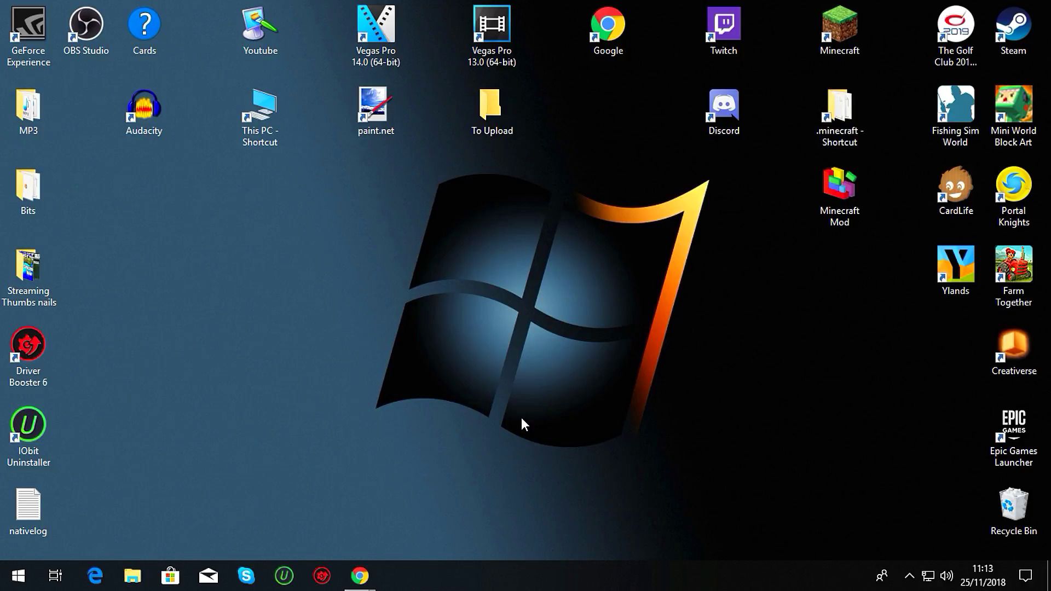
double_click(840, 28)
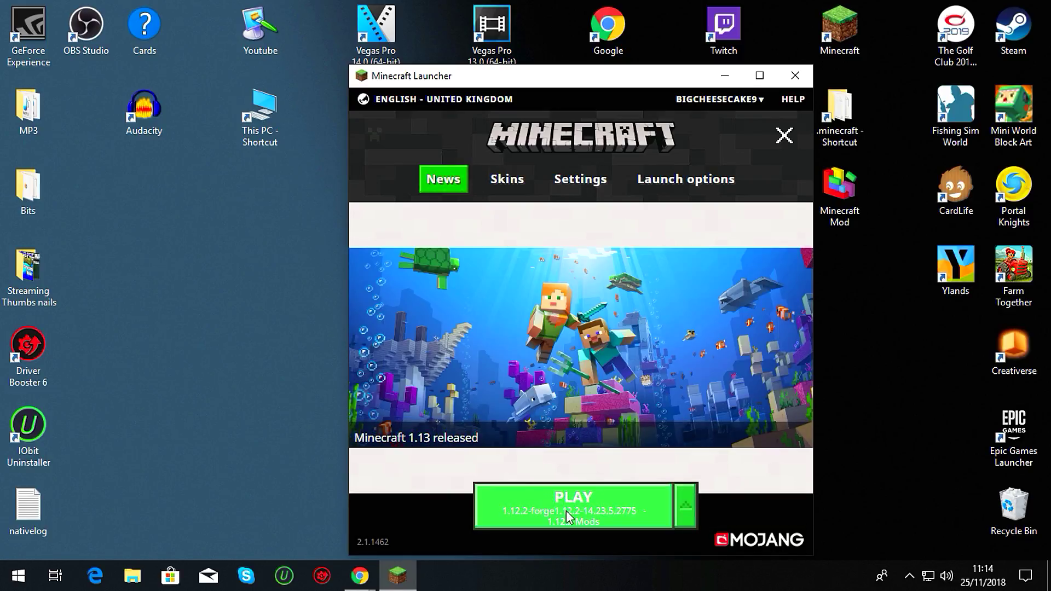
click(686, 502)
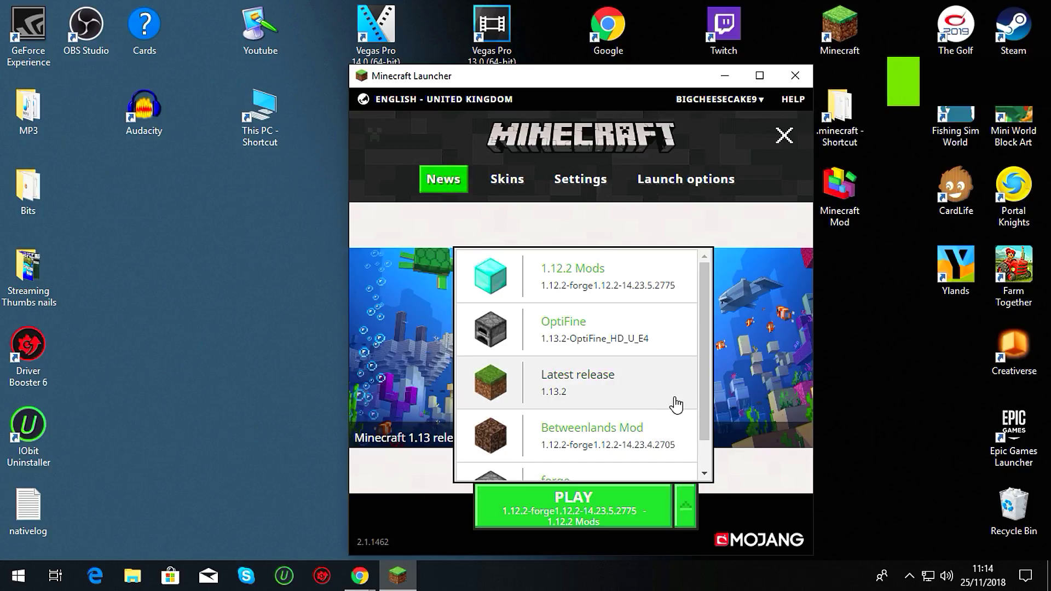
scroll(677, 398, down, 1)
scroll(691, 410, up, 1)
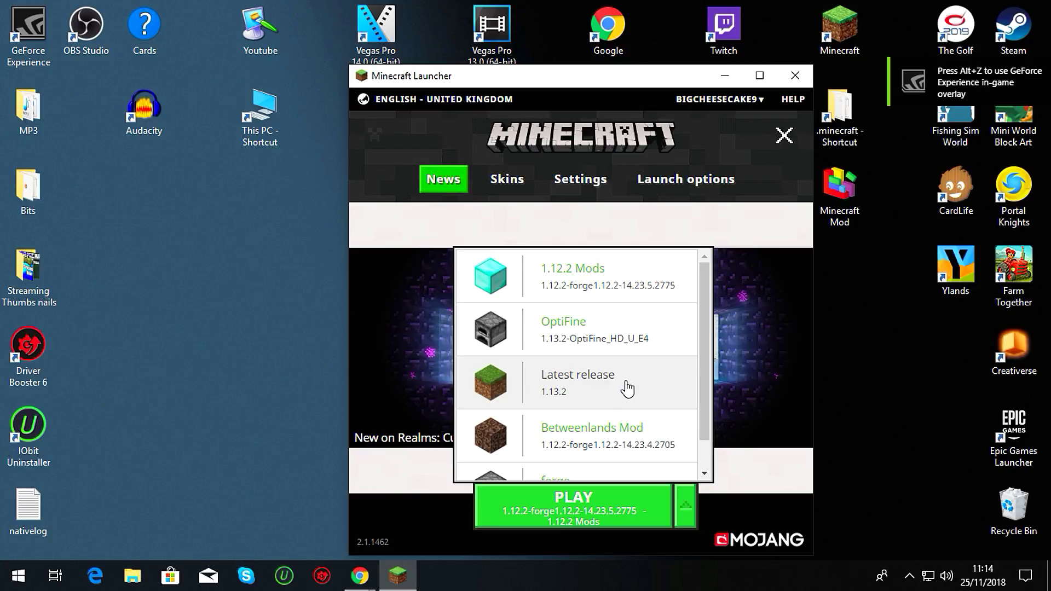
click(596, 393)
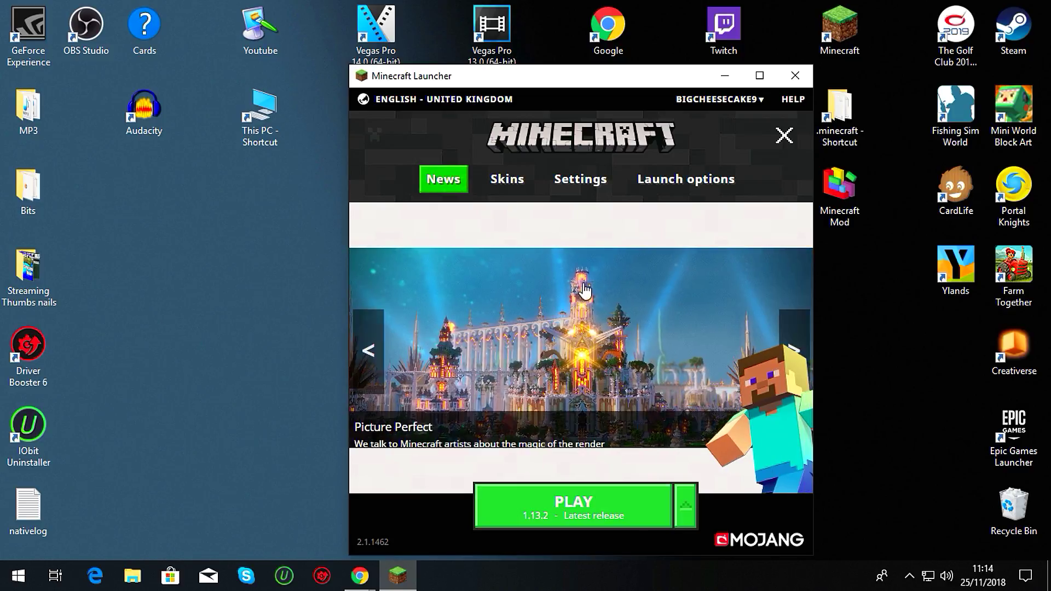
Start a new launch configuration using release 1.12.2-forge1.12.2-14.23.5.2775, and return to the News page without saving it.
click(673, 188)
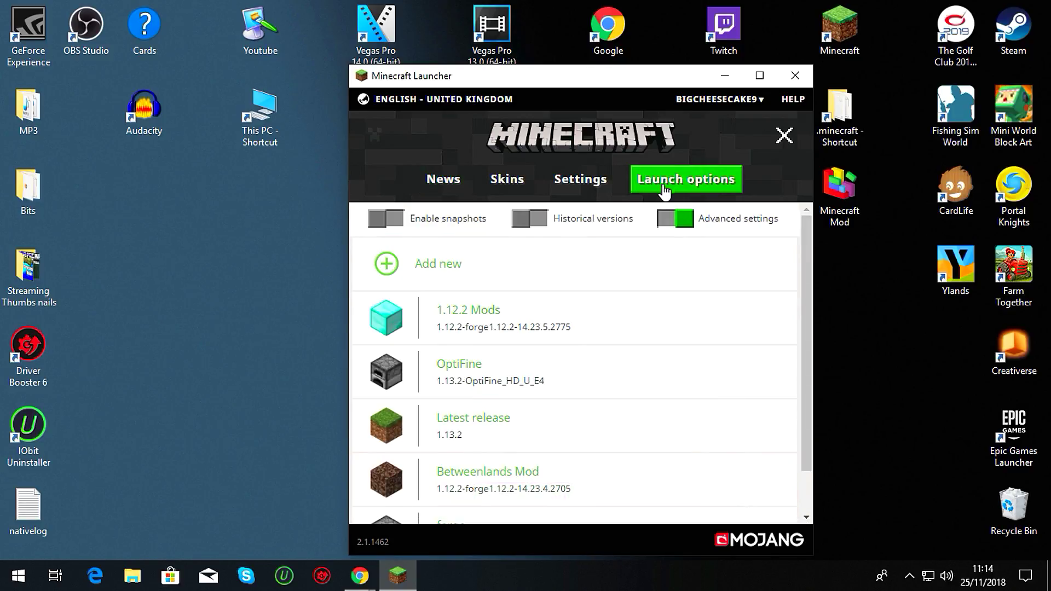
click(387, 265)
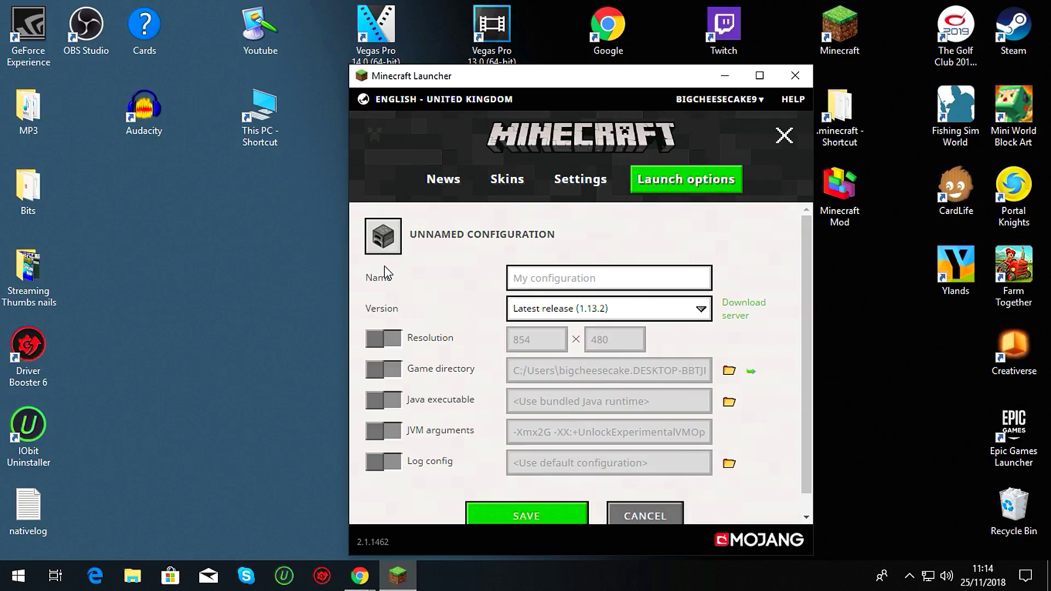
click(701, 310)
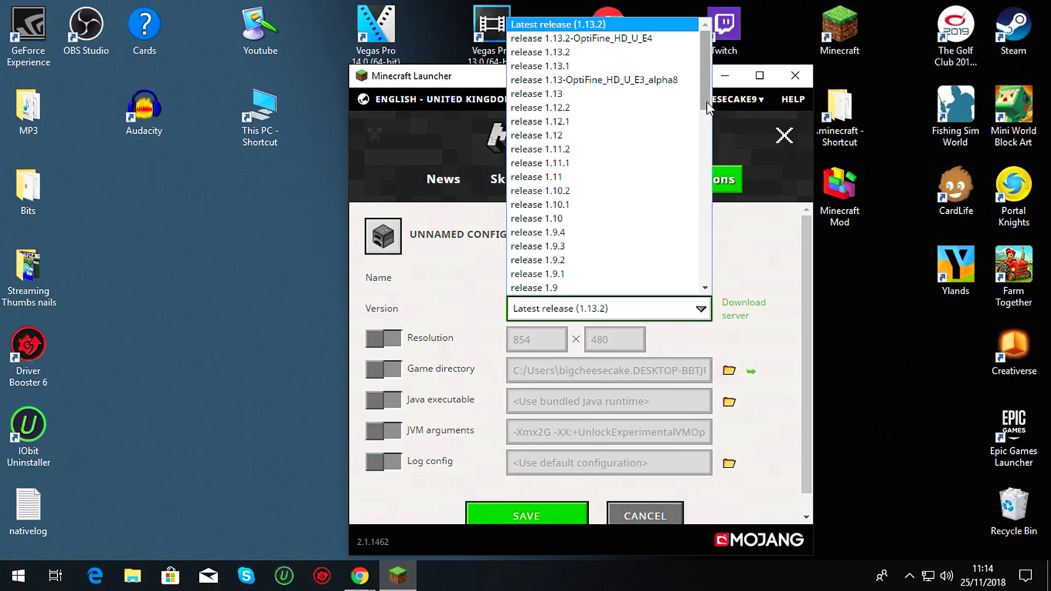
scroll(713, 137, down, 2)
scroll(713, 137, down, 10)
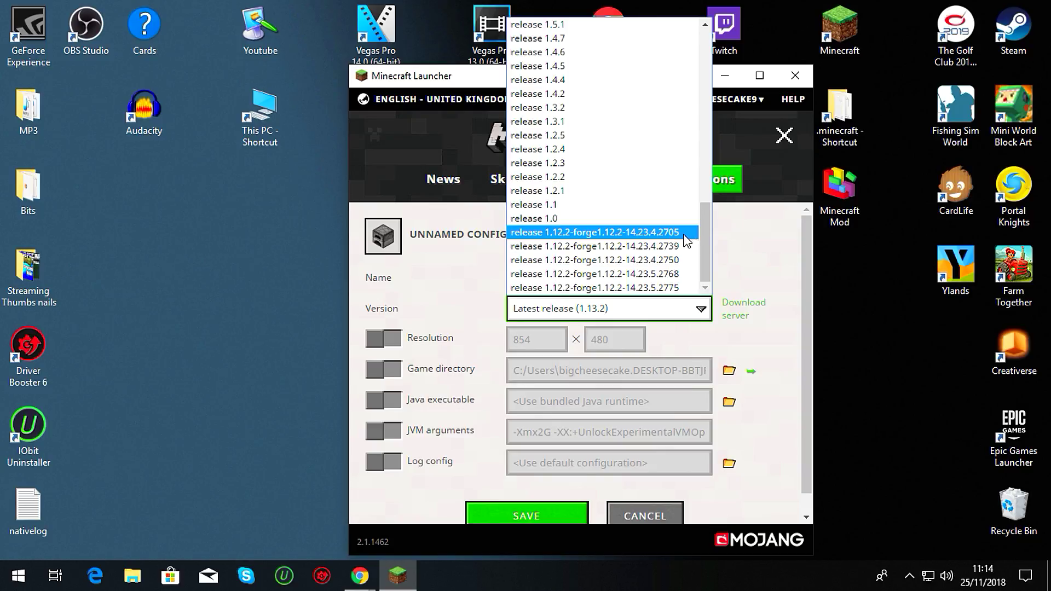
click(666, 289)
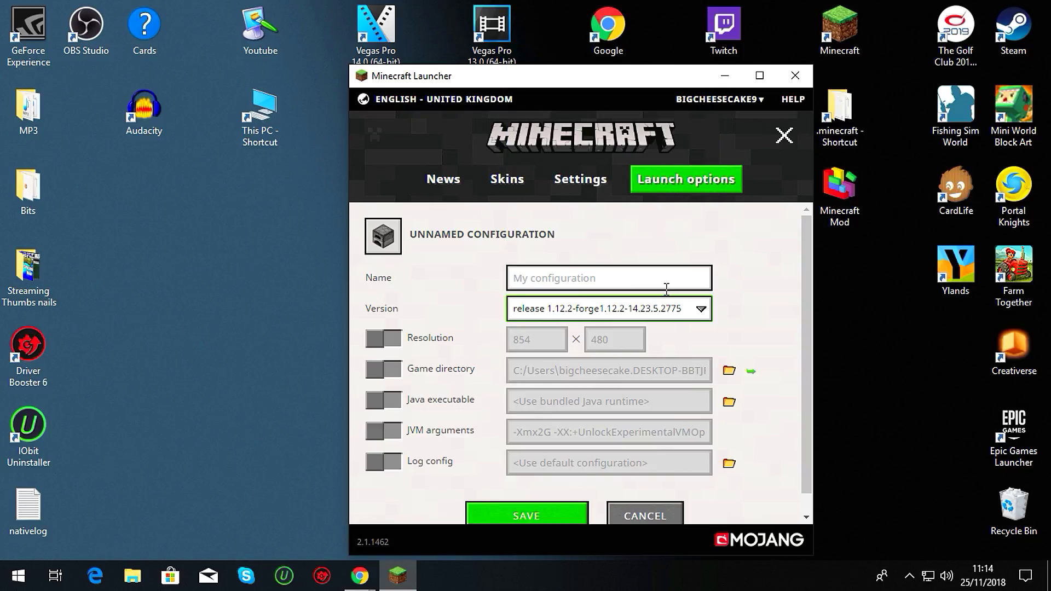
scroll(720, 409, down, 1)
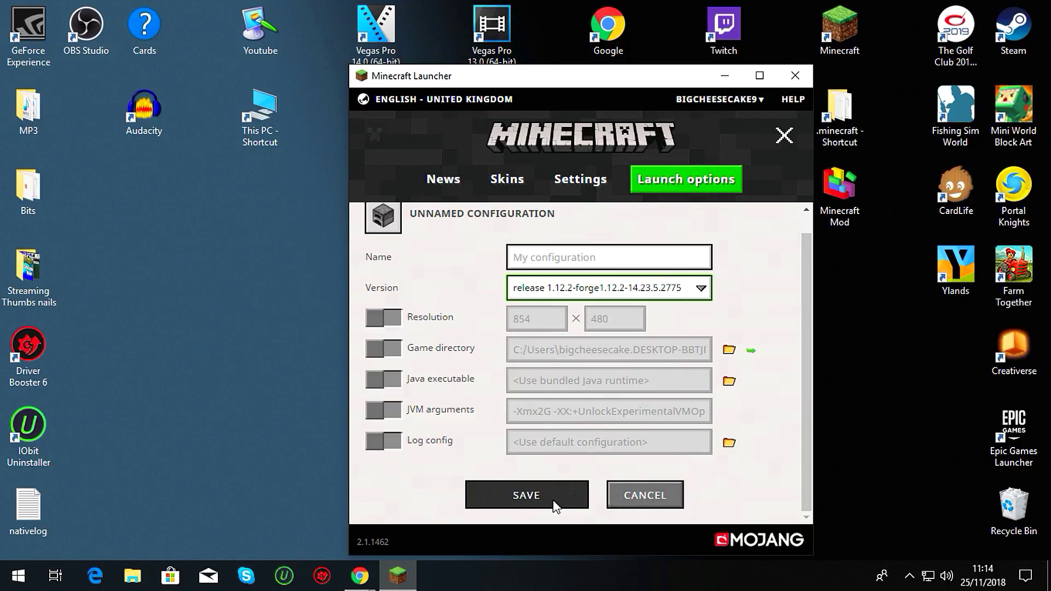
click(449, 182)
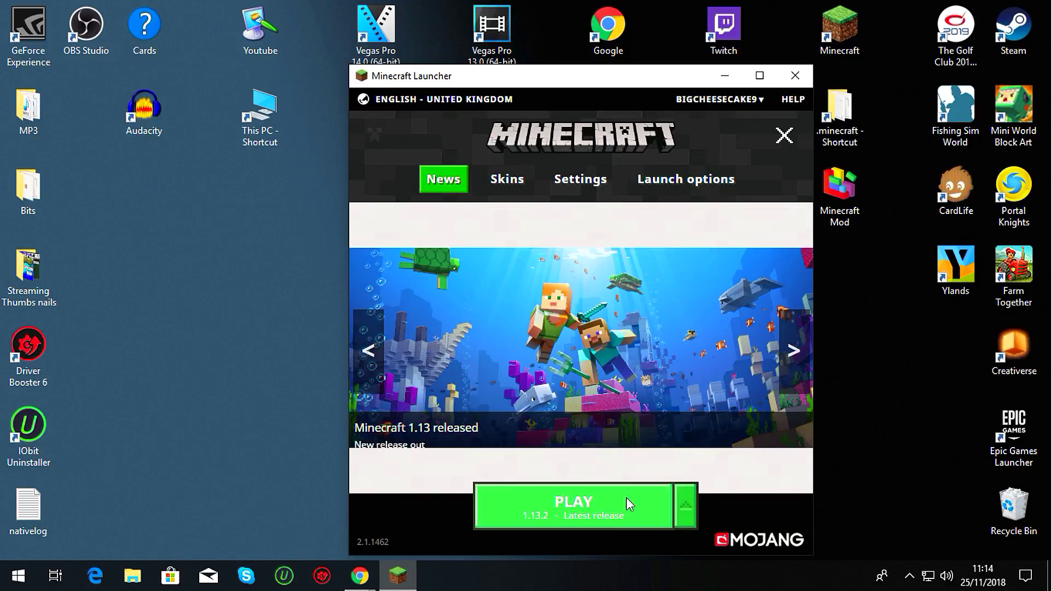
Select the 1.12.2 Mods profile (1.12.2-forge1.12.2-14.23.5.2775) for play, and close the Minecraft Launcher.
click(685, 508)
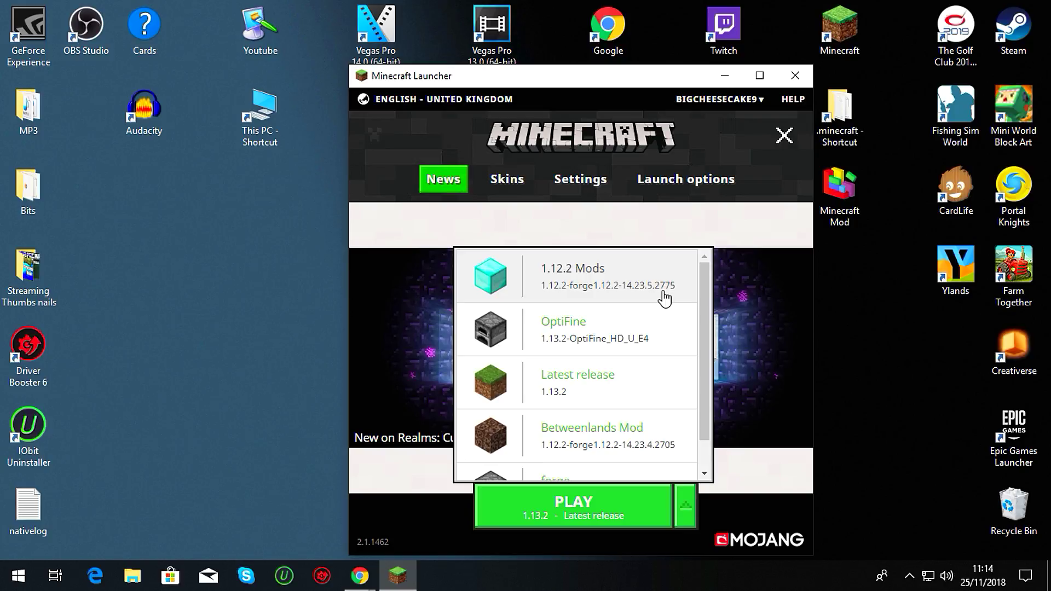
click(622, 286)
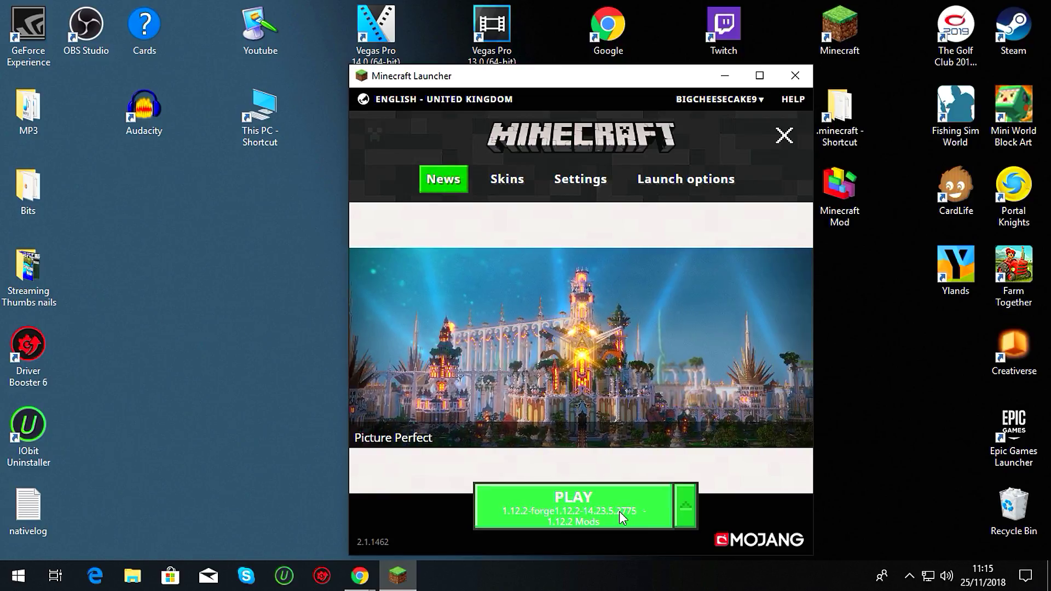
click(619, 511)
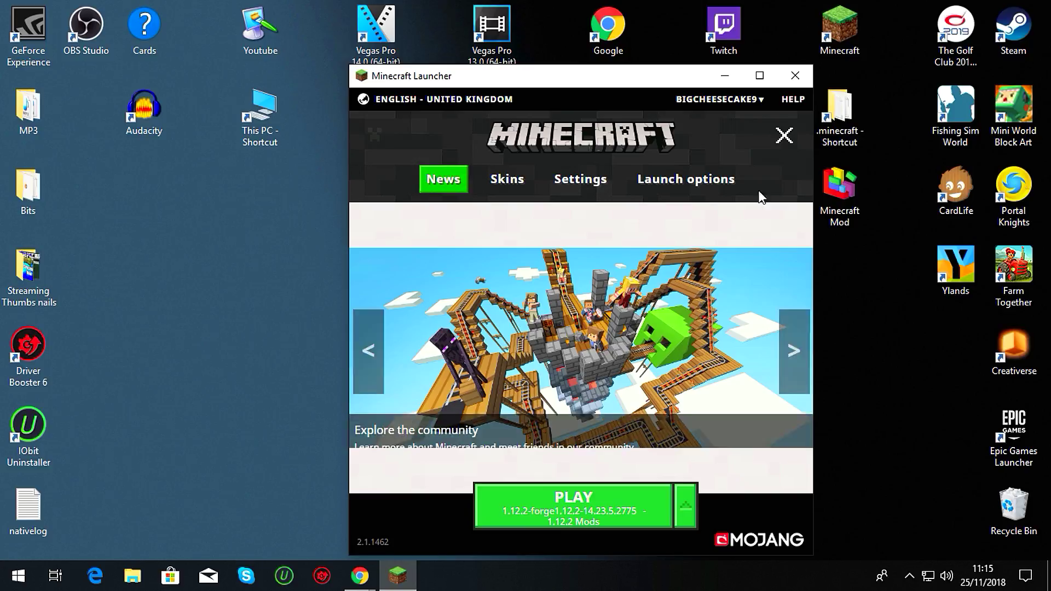
click(797, 76)
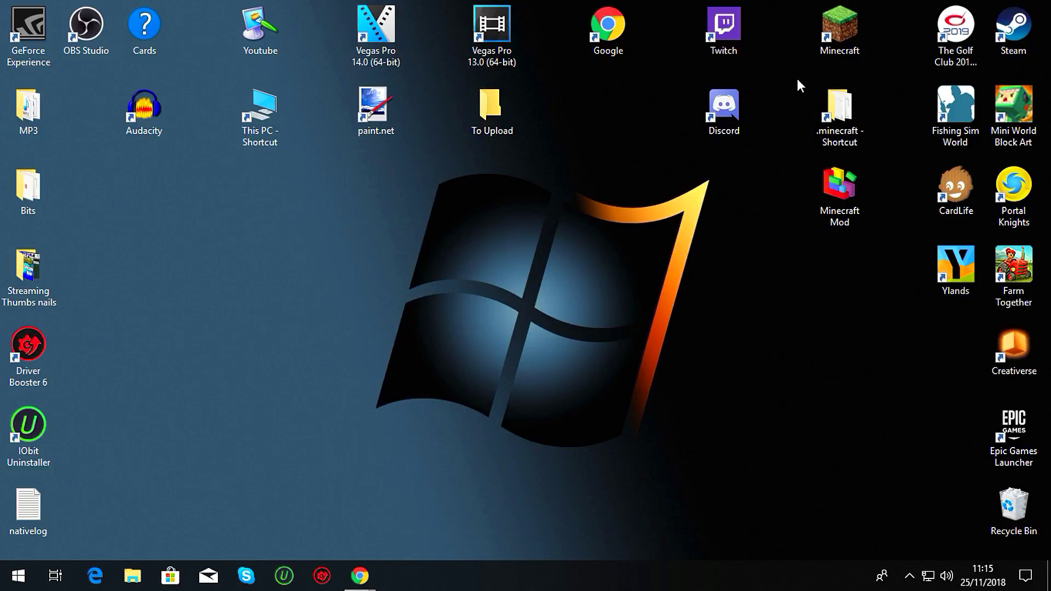
View the contents of the mods folder inside .minecraft through the desktop shortcut, and close the window.
double_click(857, 115)
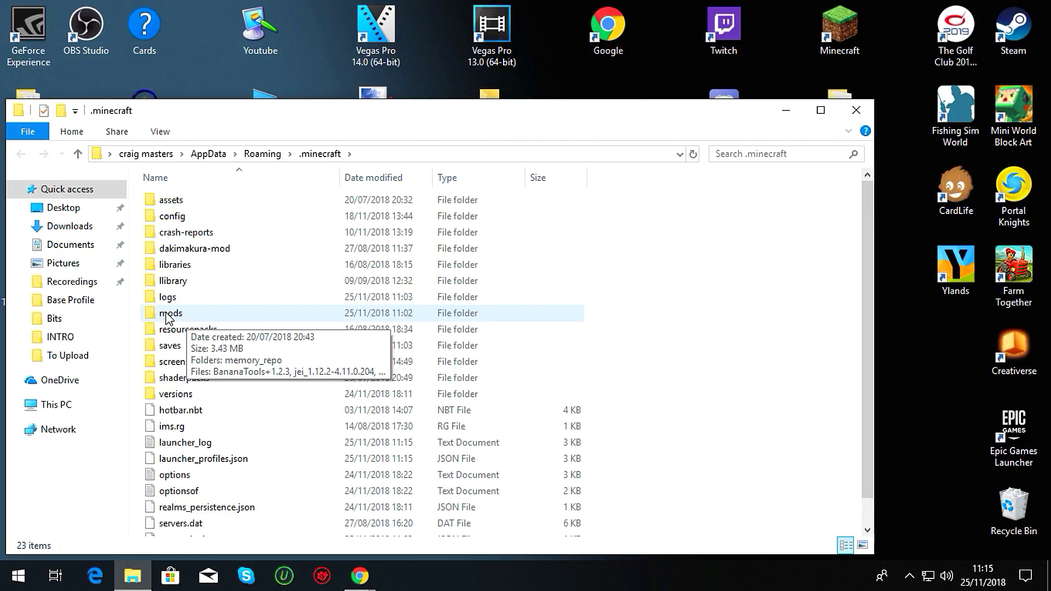
double_click(168, 315)
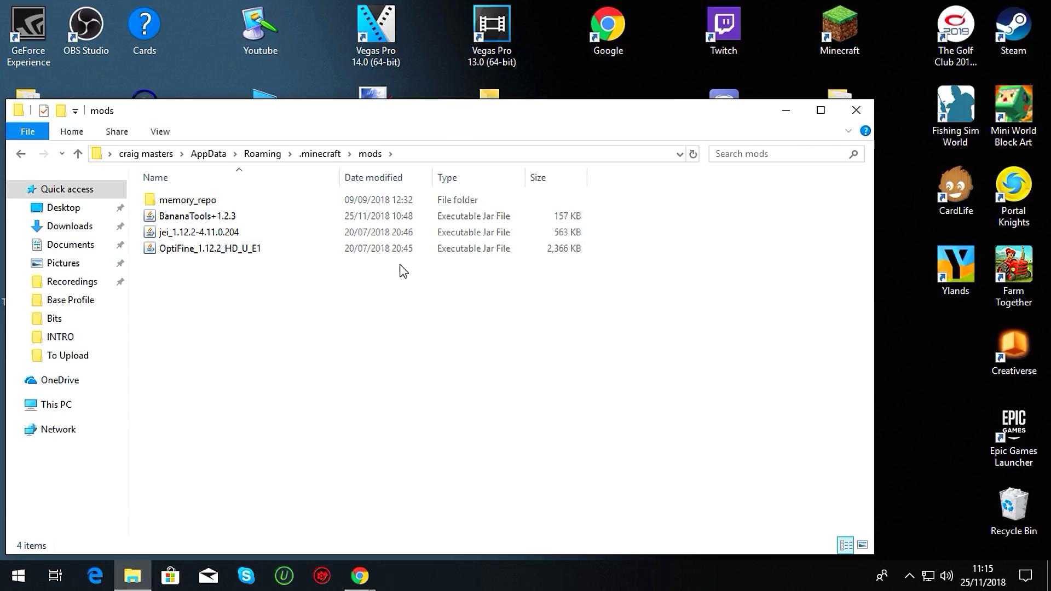
click(856, 110)
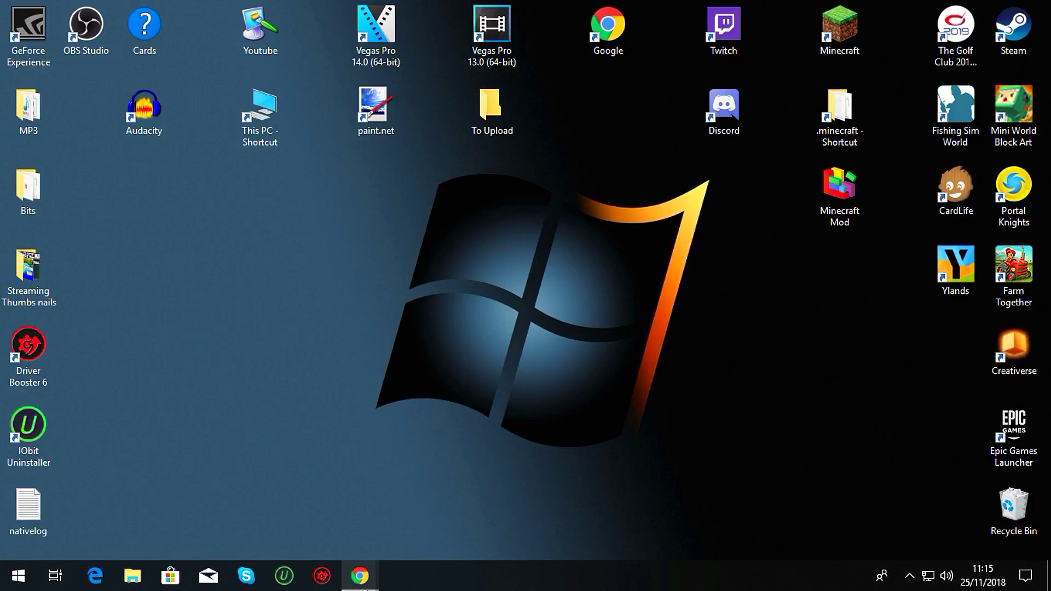
Switch to the MrBigcheesecake YouTube channel in Chrome, open the "Additional Structures Mod 1.12.2" video, and pause playback.
mouse_move(371, 588)
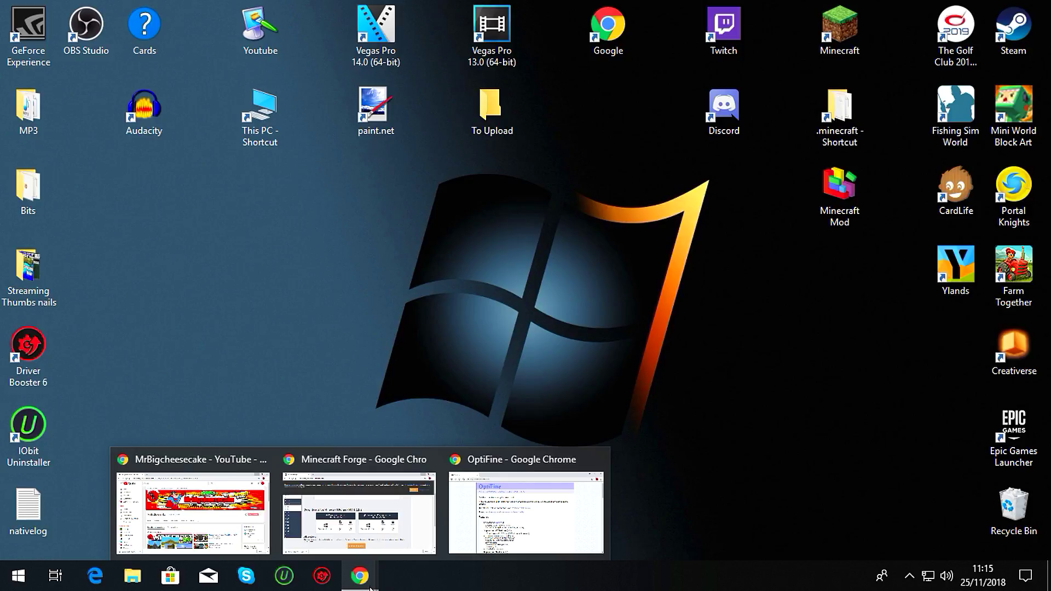
click(207, 471)
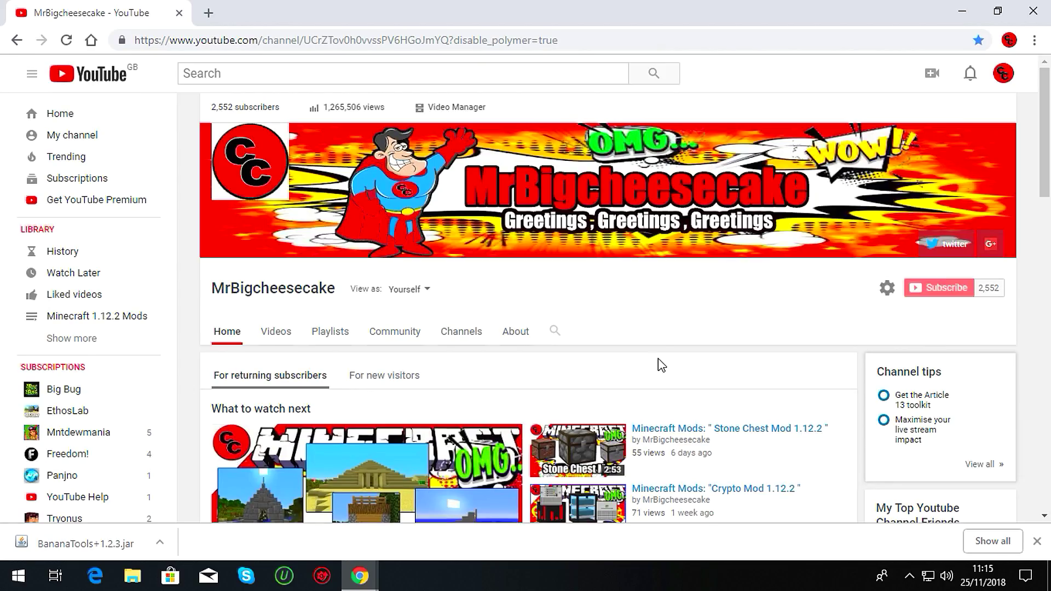
mouse_move(478, 228)
scroll(658, 343, down, 3)
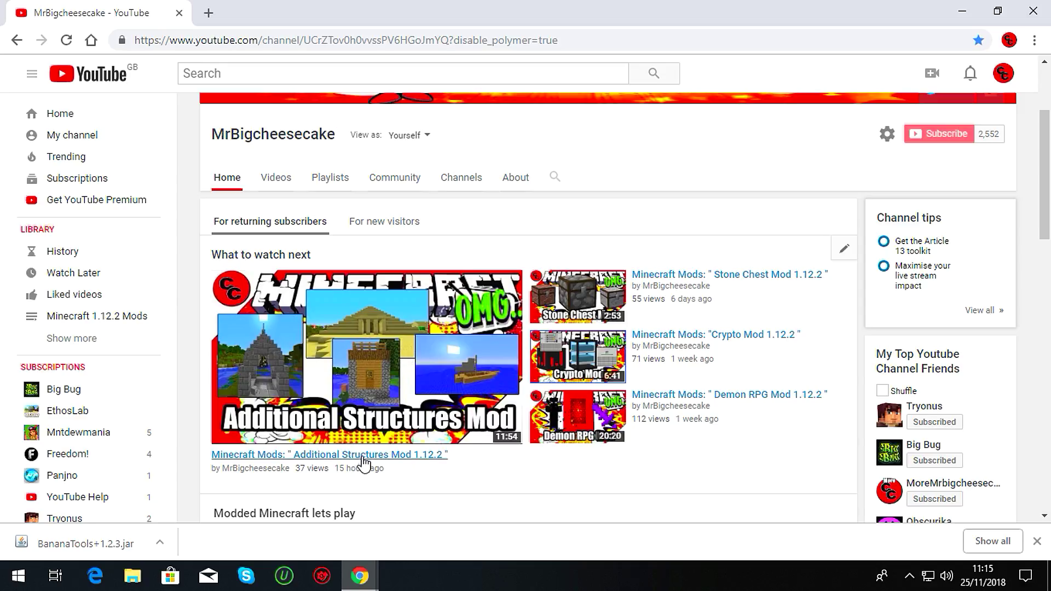
click(383, 455)
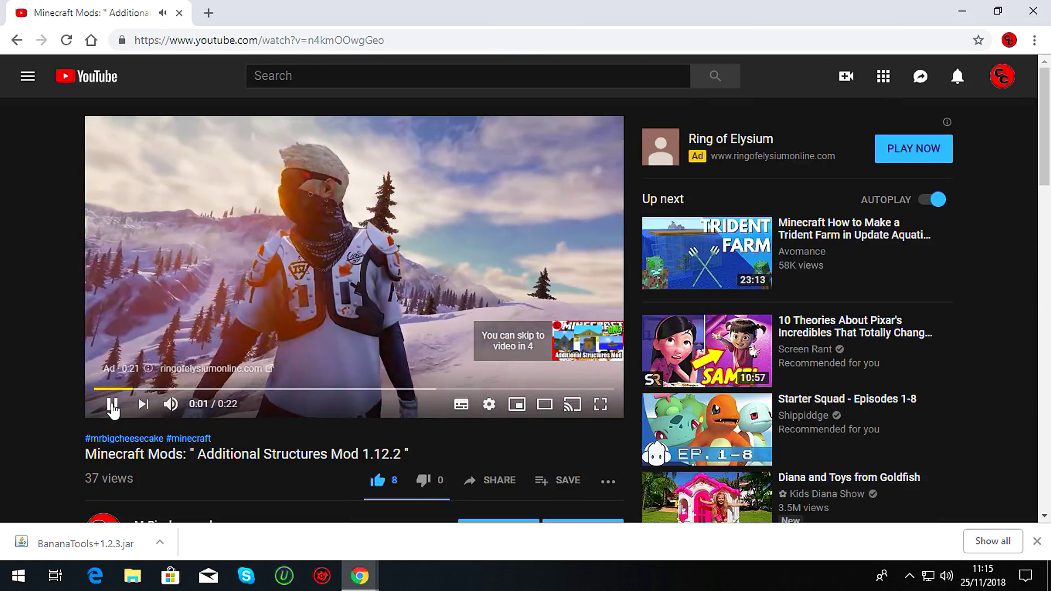
key(space)
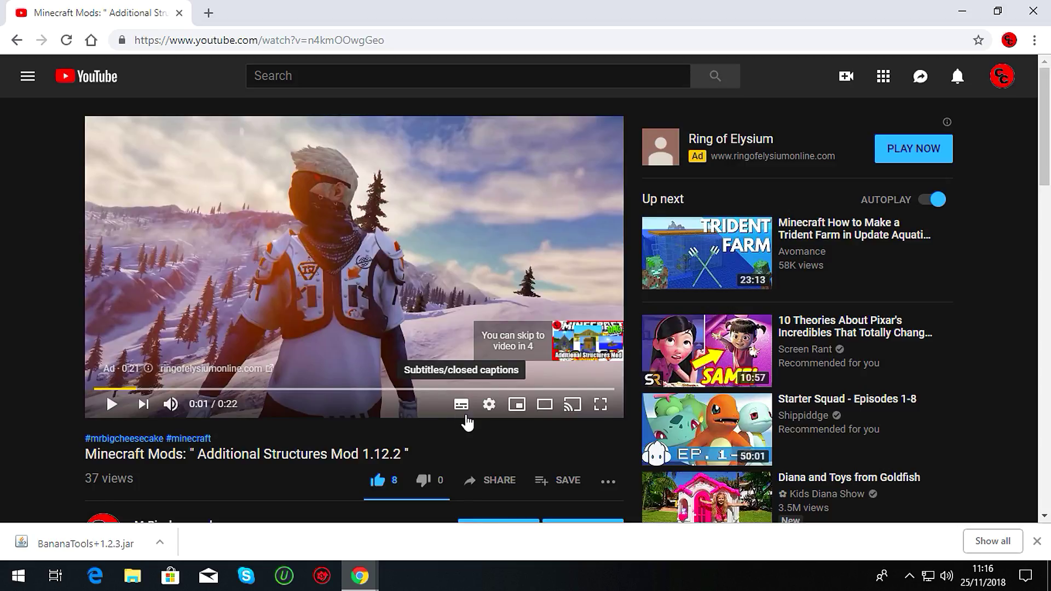
Expand the video's full description and review its mod playlists and Mod Download link.
scroll(405, 342, down, 3)
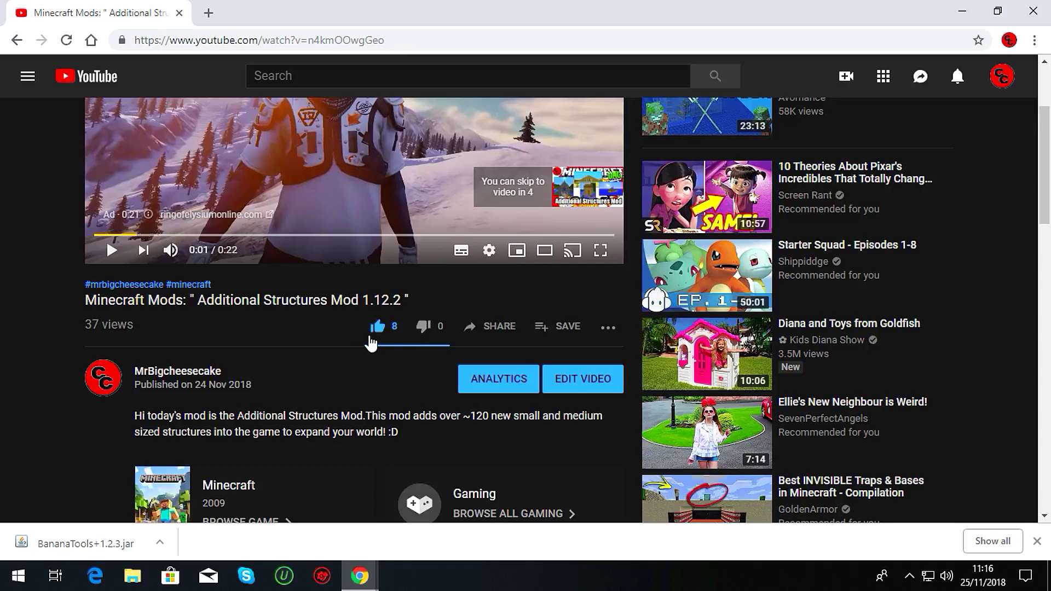
scroll(446, 227, down, 2)
scroll(446, 230, up, 4)
scroll(376, 375, down, 5)
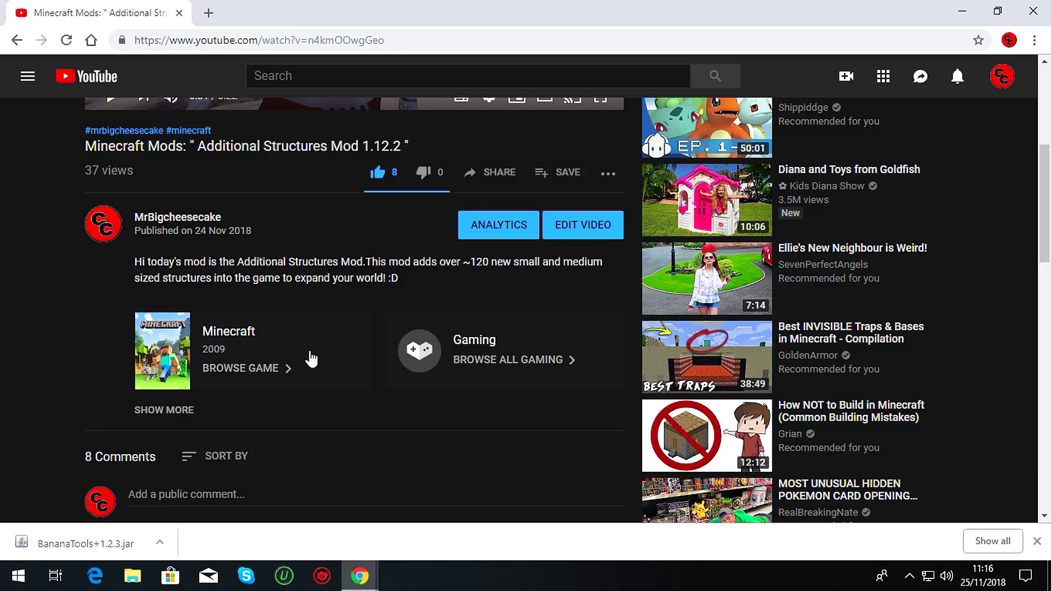
click(164, 412)
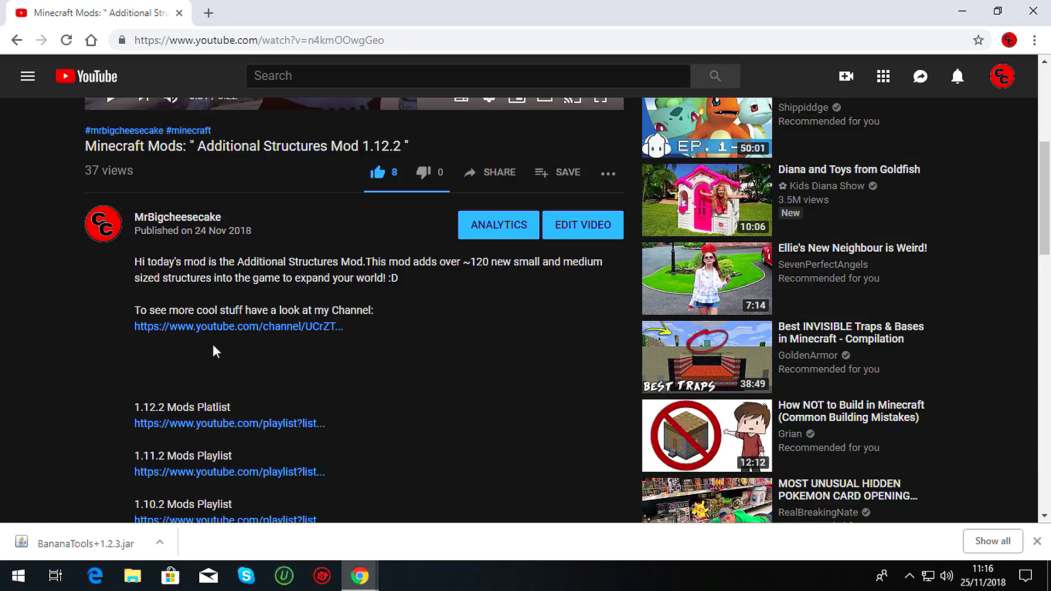
scroll(215, 351, down, 3)
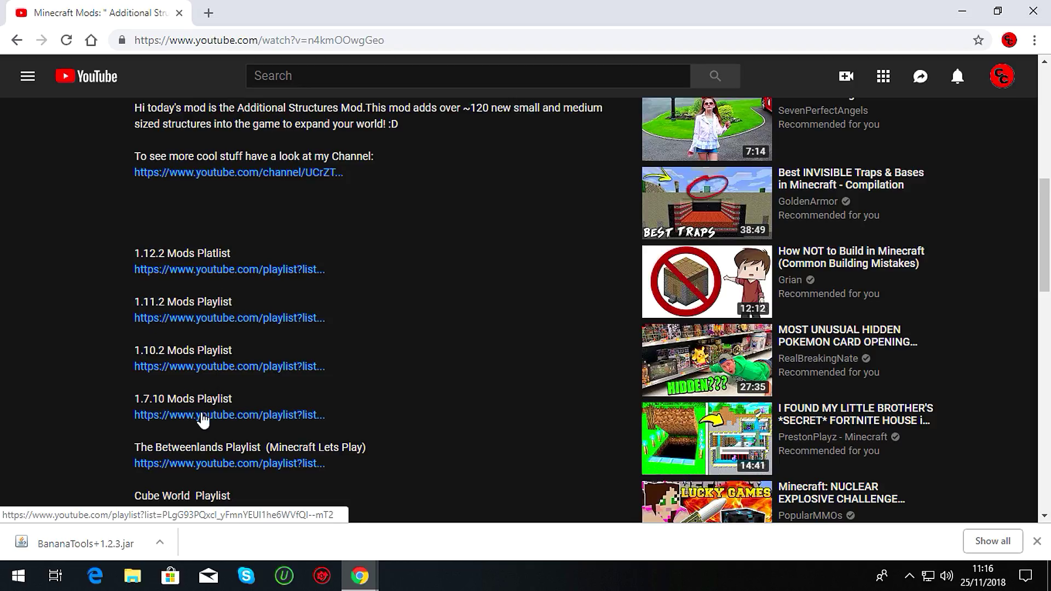
scroll(405, 405, down, 2)
scroll(413, 382, down, 3)
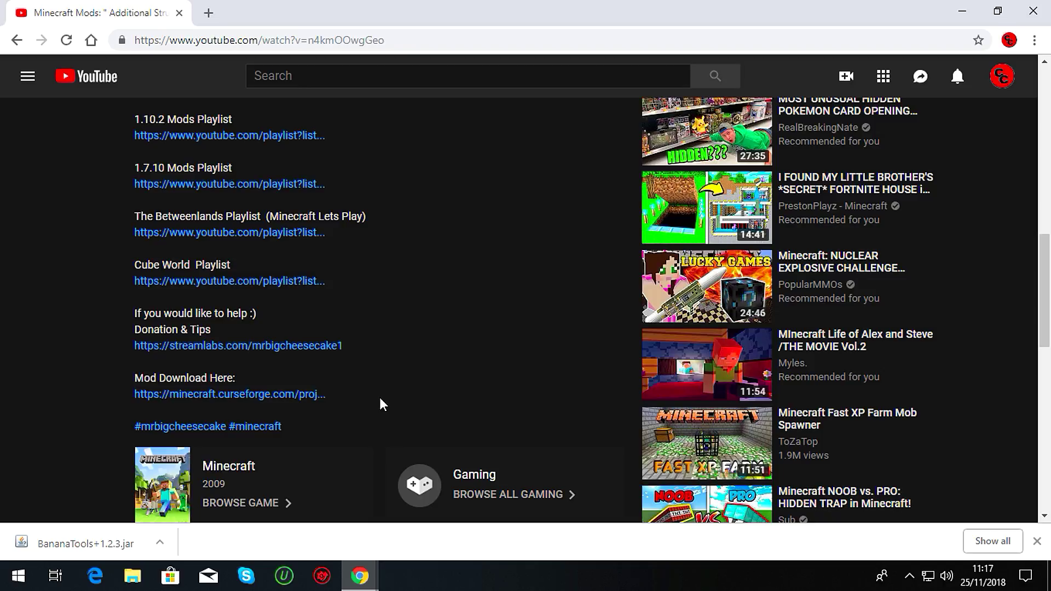
Open the CurseForge page for Additional Structures from the description's Mod Download link and view the project overview.
scroll(442, 399, up, 10)
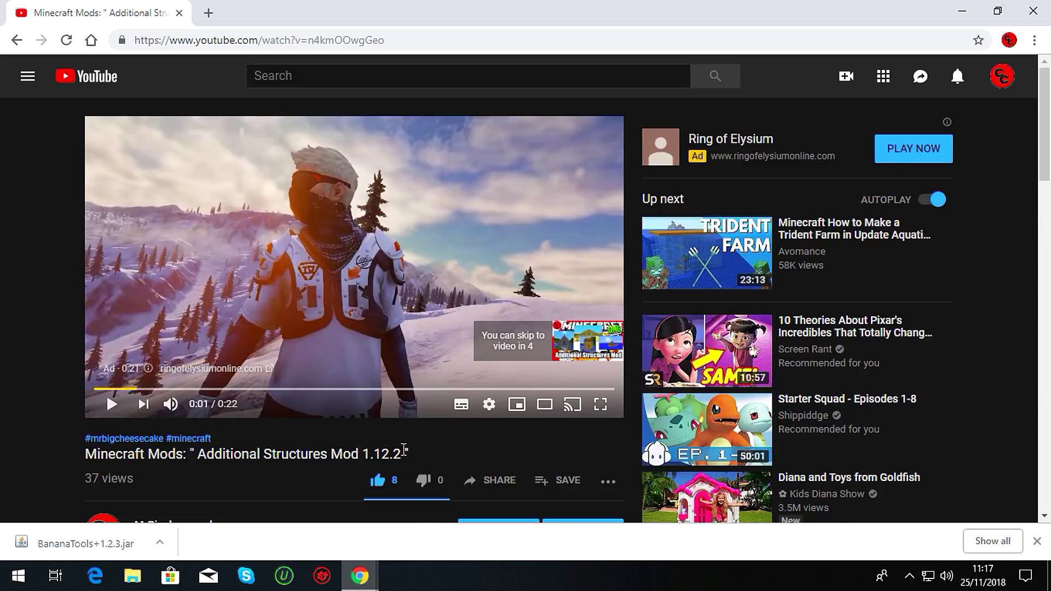
scroll(403, 446, down, 5)
scroll(340, 281, down, 5)
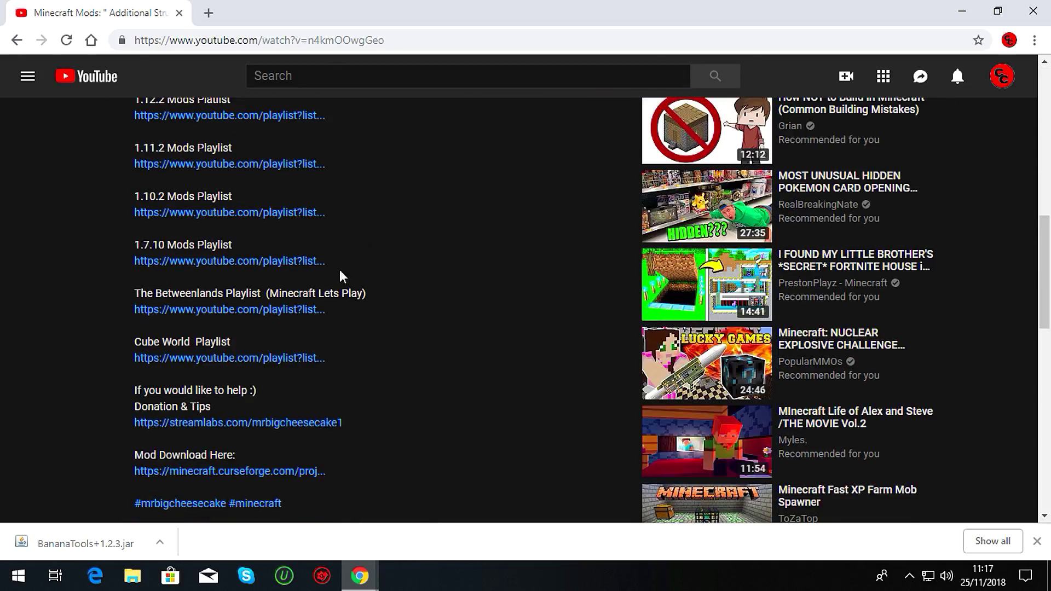
scroll(340, 281, up, 6)
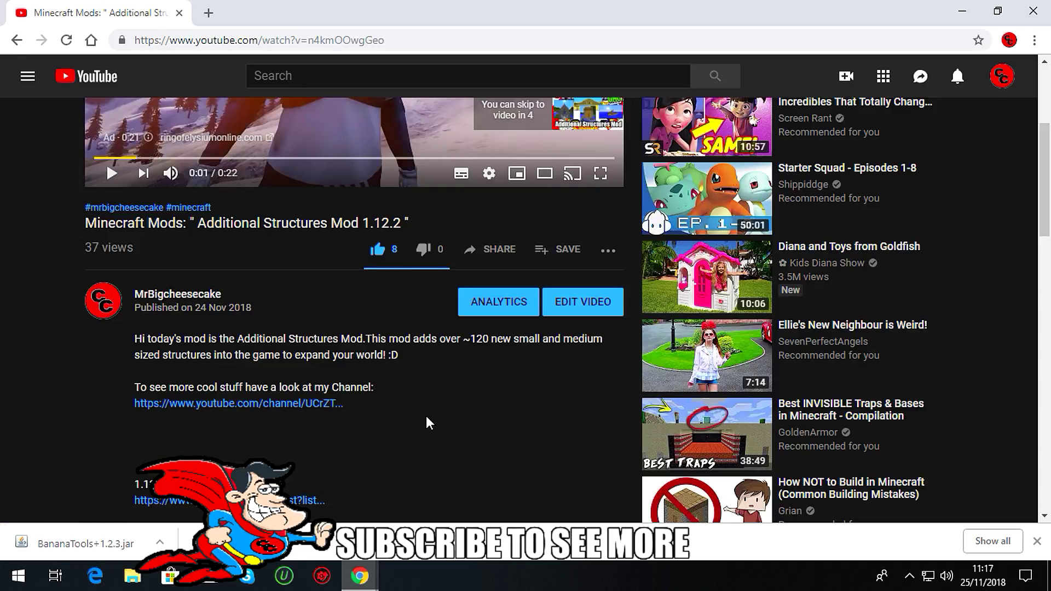
scroll(426, 416, down, 1)
scroll(406, 291, down, 6)
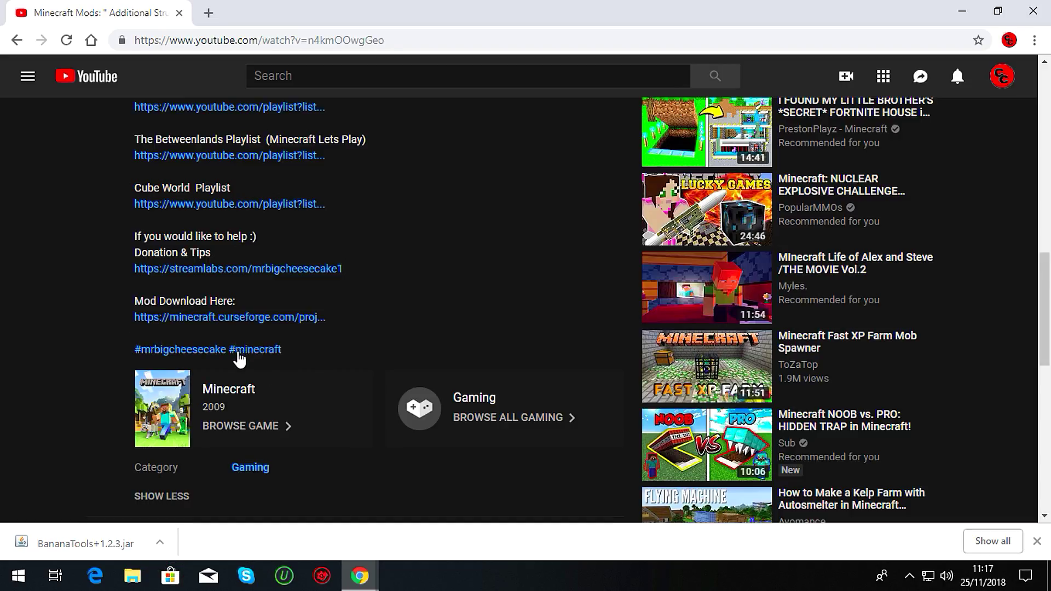
click(230, 319)
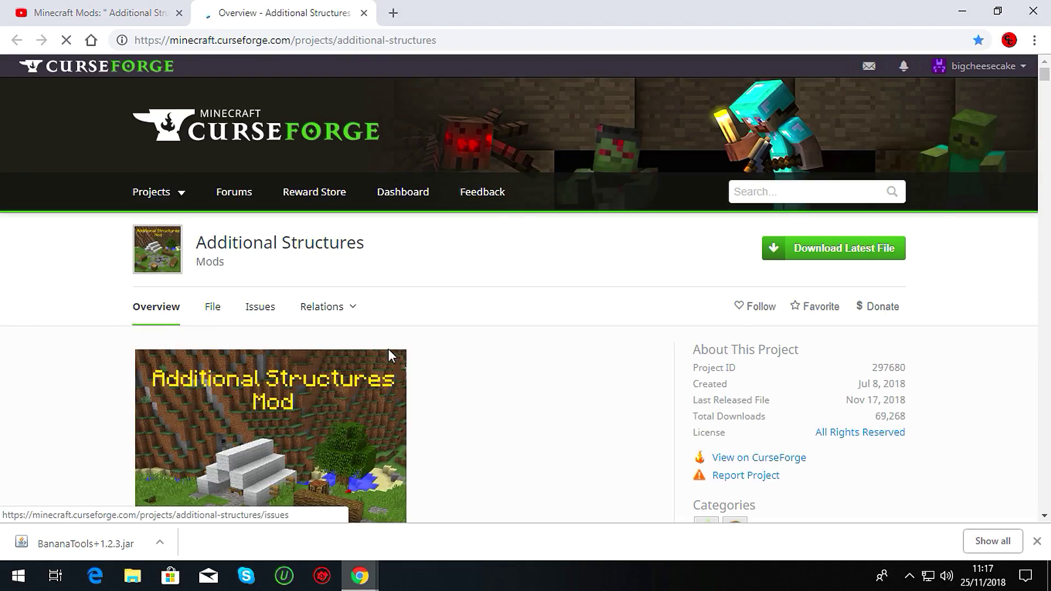
scroll(471, 373, down, 3)
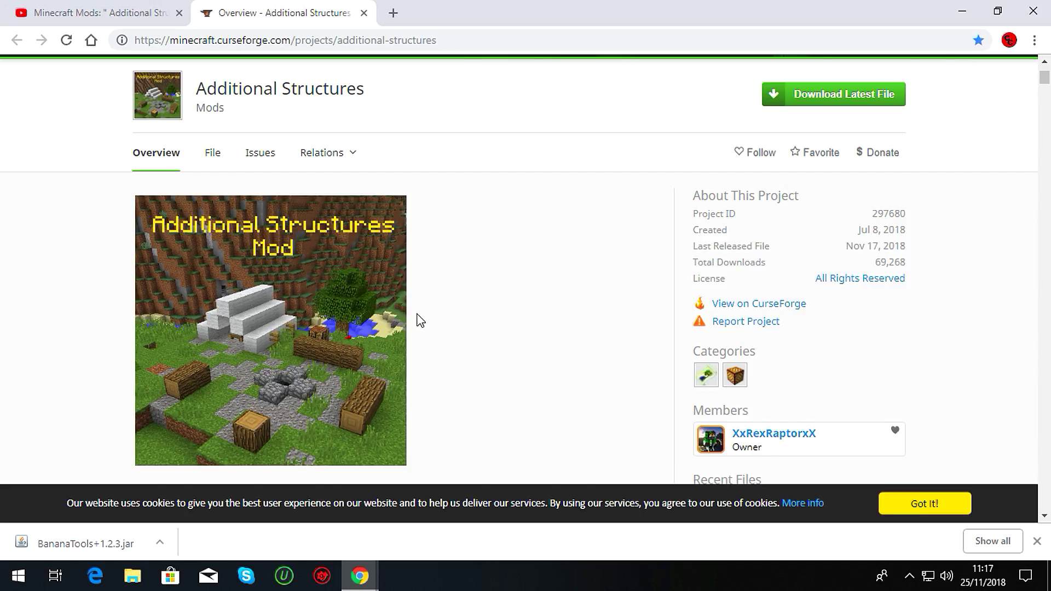
Look through the structure screenshots on the Additional Structures project overview.
scroll(418, 317, down, 6)
scroll(405, 320, down, 17)
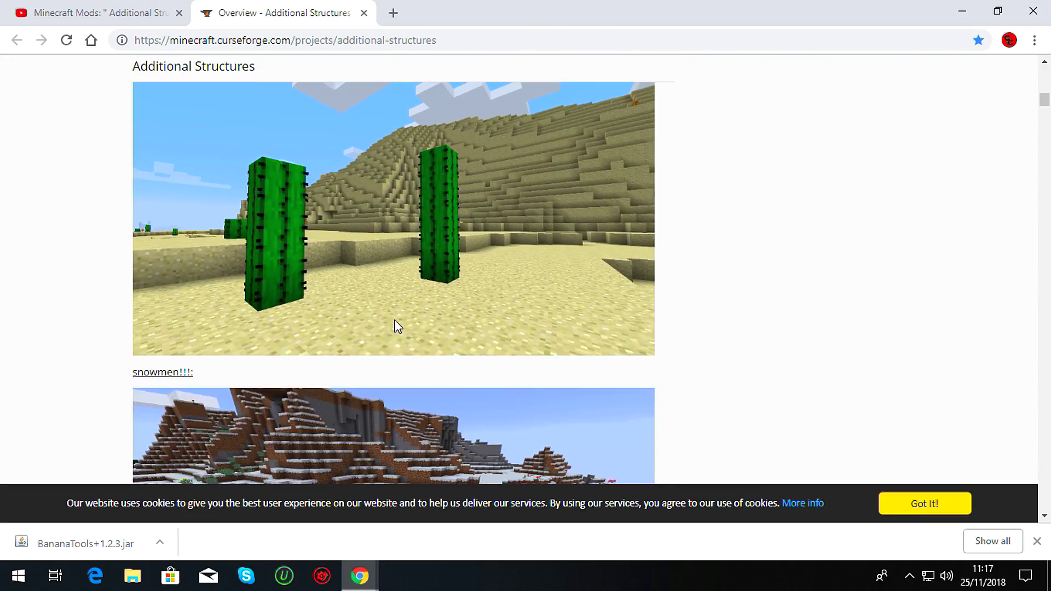
scroll(424, 322, down, 4)
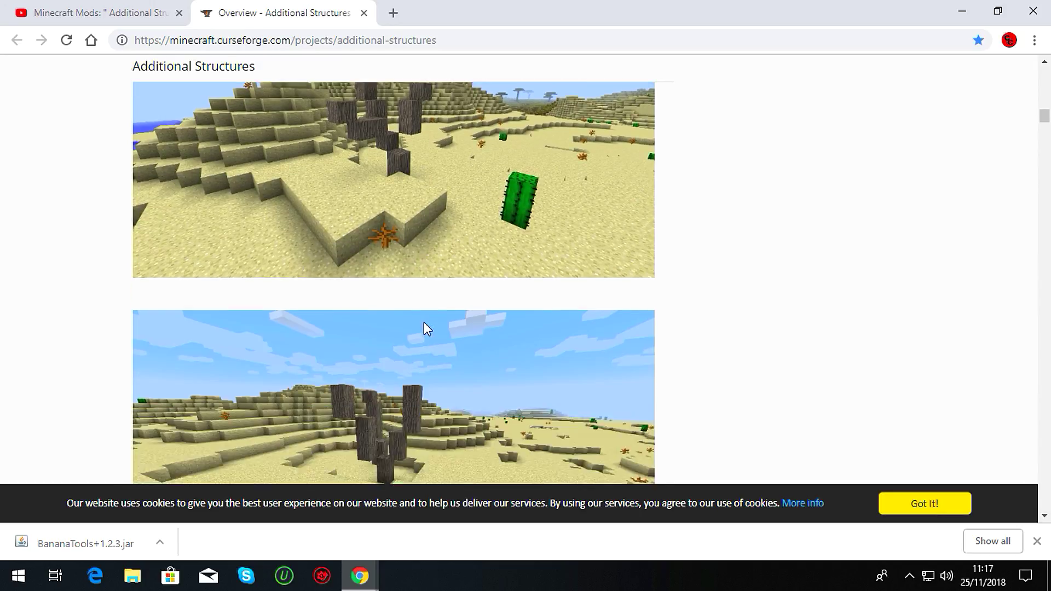
scroll(423, 322, down, 11)
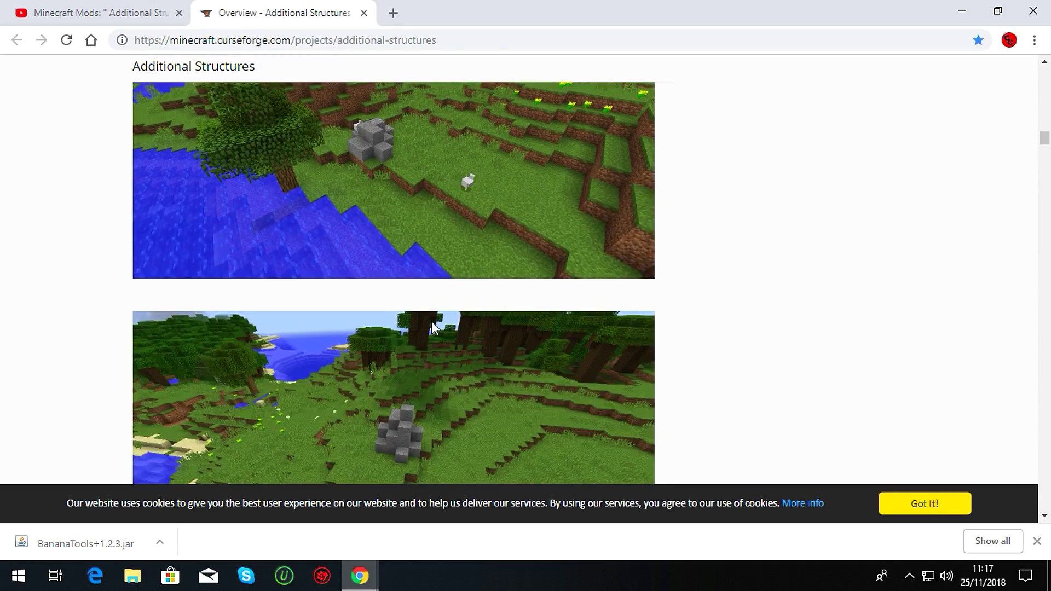
scroll(427, 320, up, 11)
scroll(420, 327, up, 20)
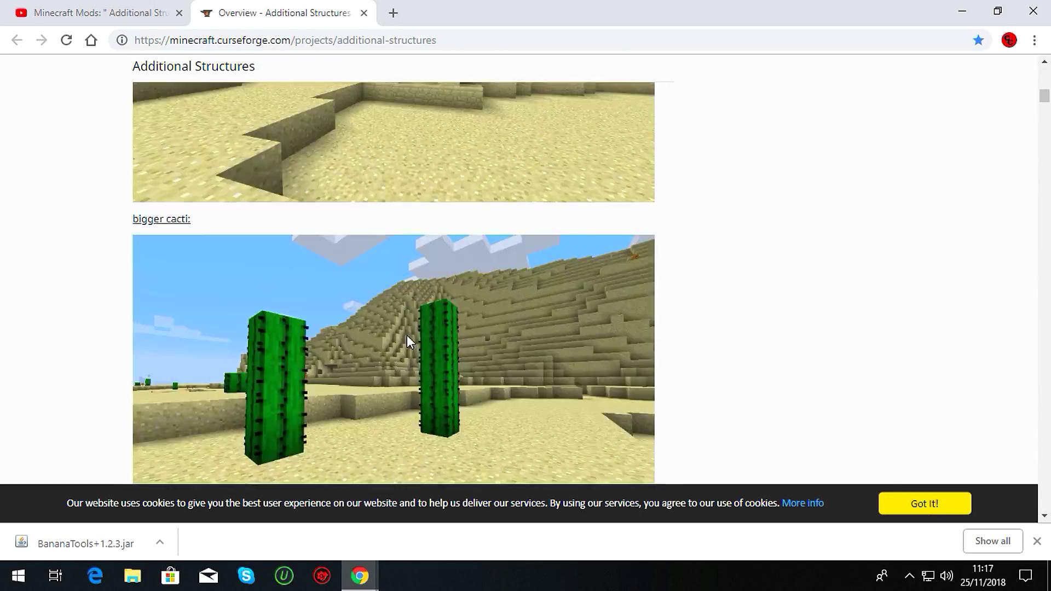
scroll(454, 295, up, 3)
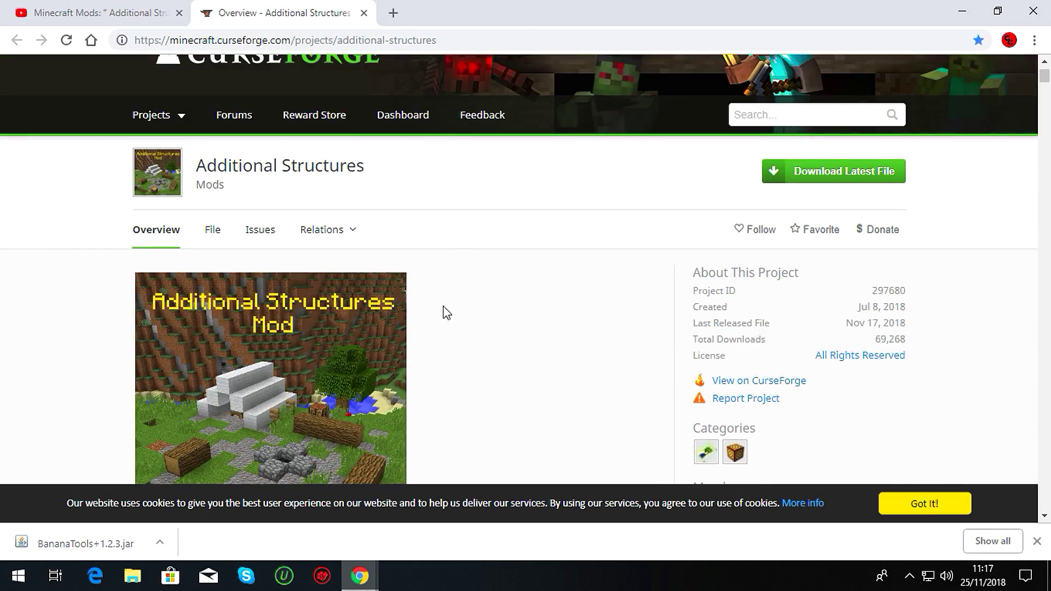
Open the Additional Structures file list, download Additional Structures v.1.8.0 for 1.12.2, and keep the downloaded jar.
click(215, 231)
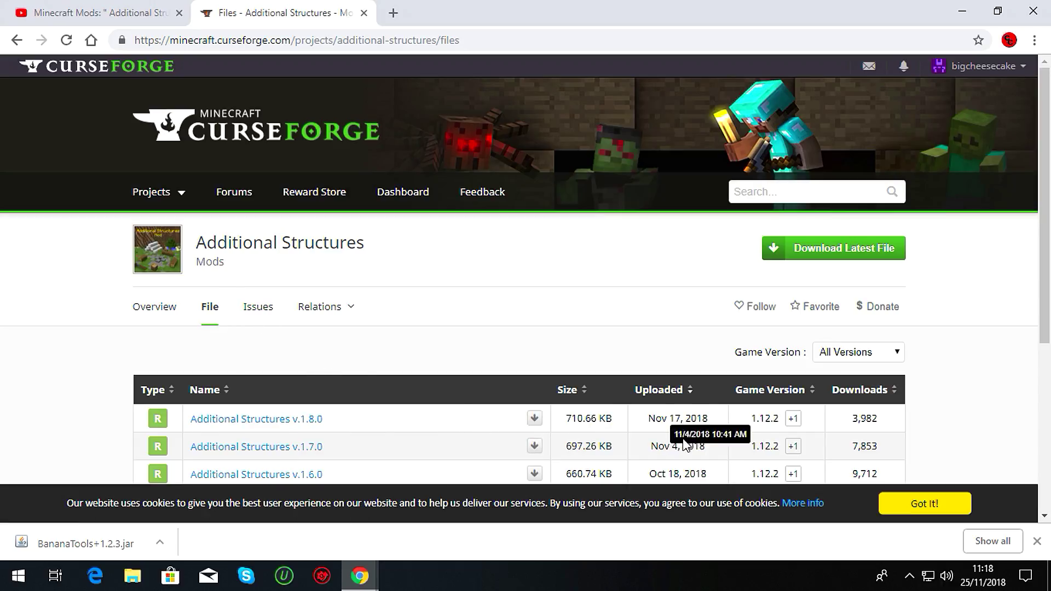
scroll(777, 428, down, 5)
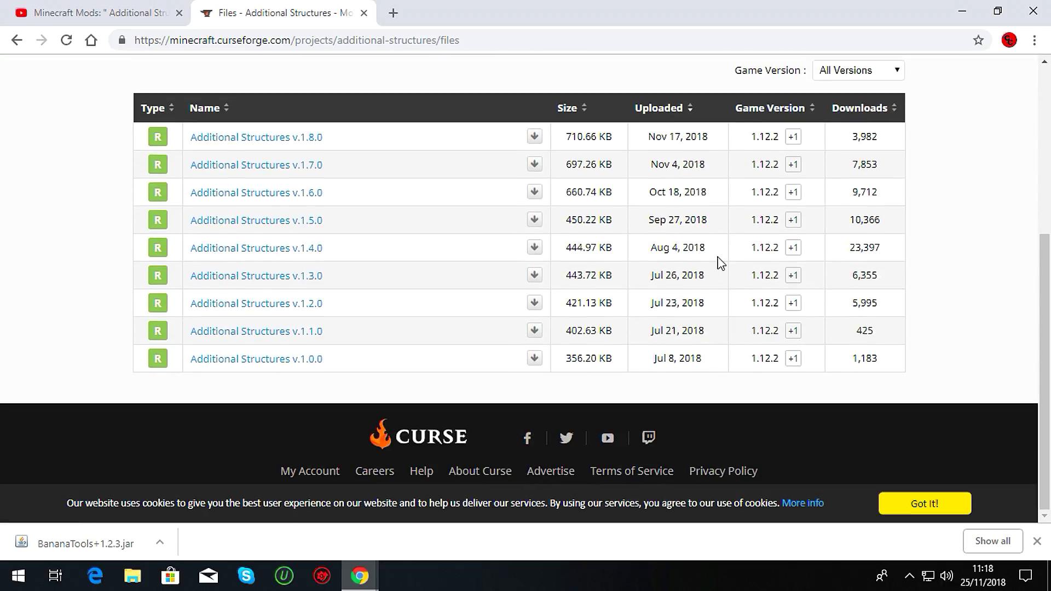
scroll(504, 335, up, 4)
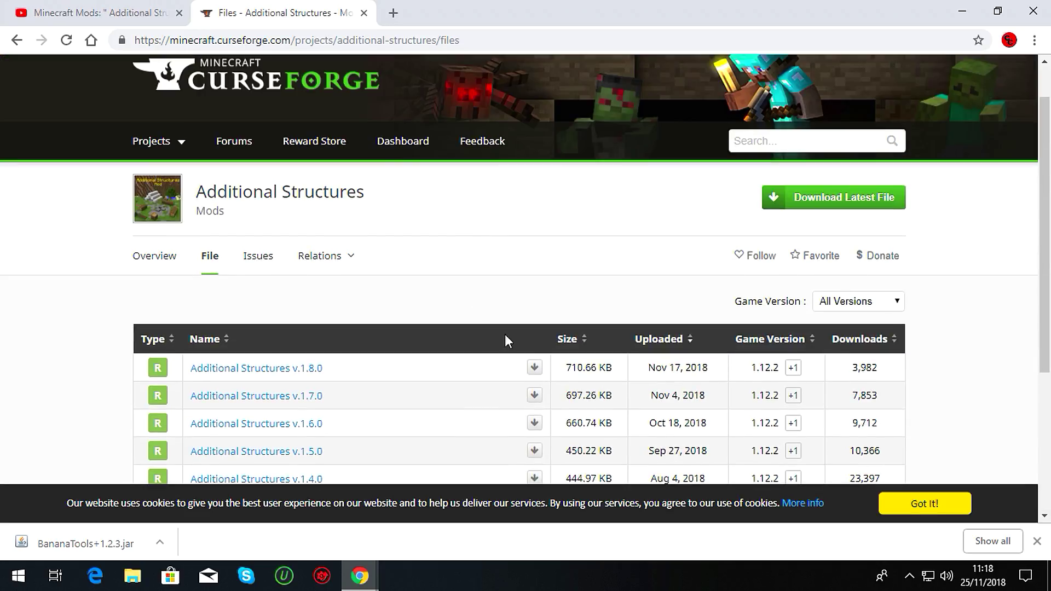
click(535, 368)
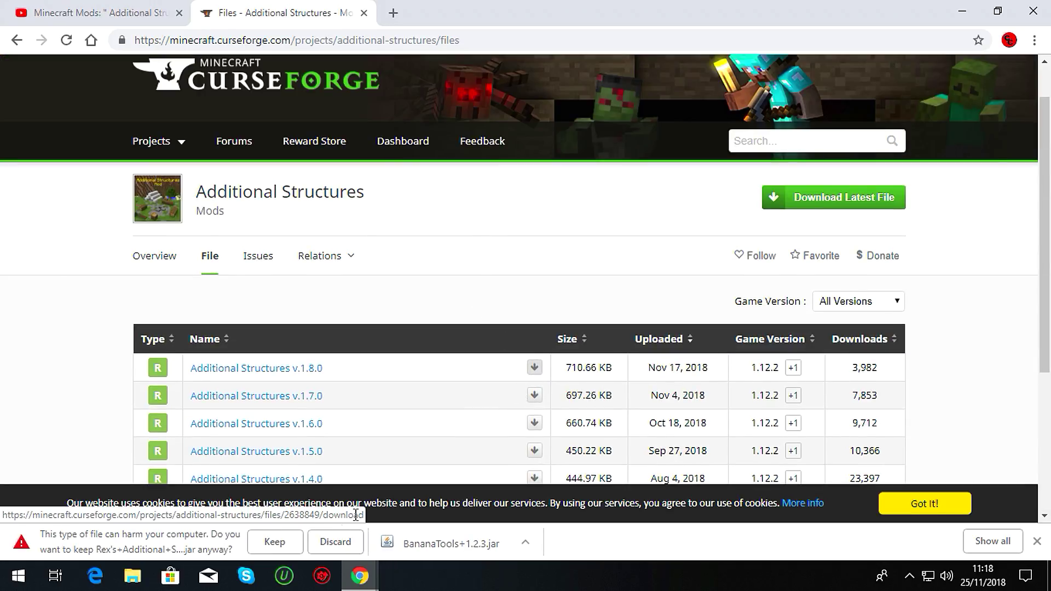
click(275, 541)
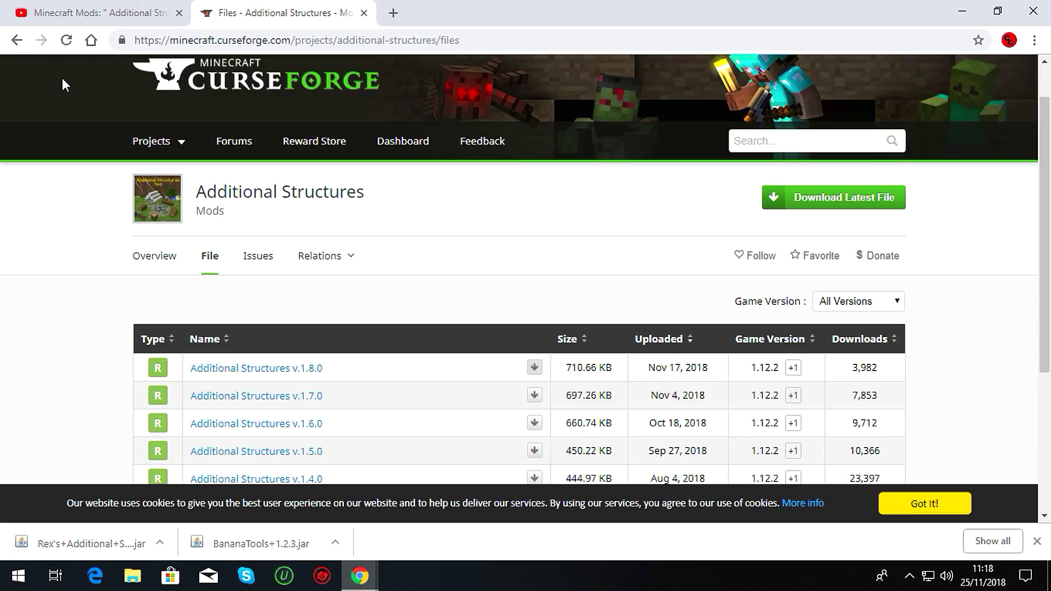
Review the YouTube video's description down to the Mod Download link, close the CurseForge page, and minimize the browser.
click(19, 47)
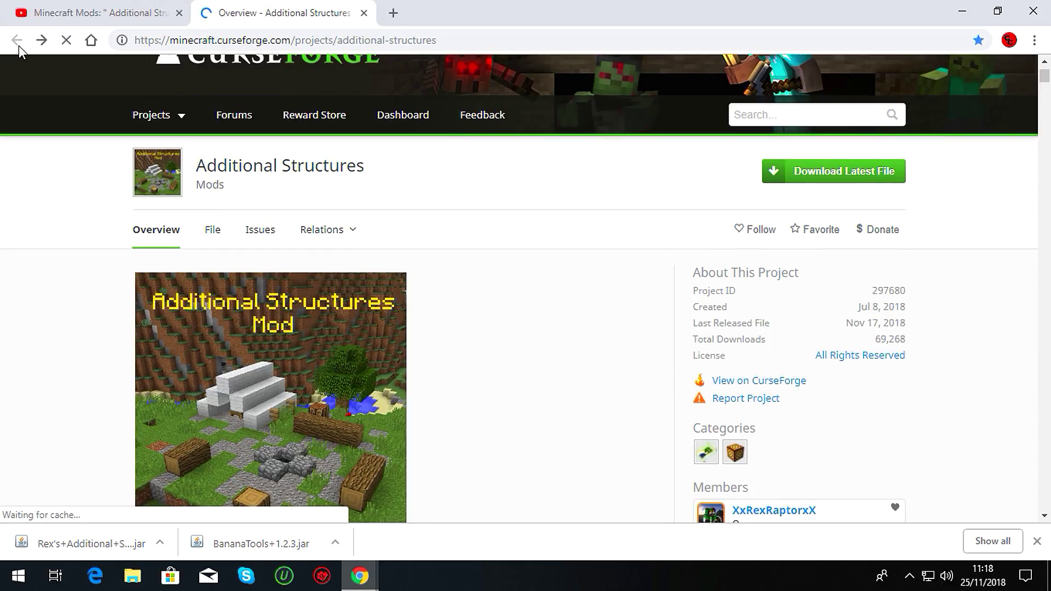
click(151, 13)
scroll(344, 226, up, 10)
scroll(394, 164, up, 3)
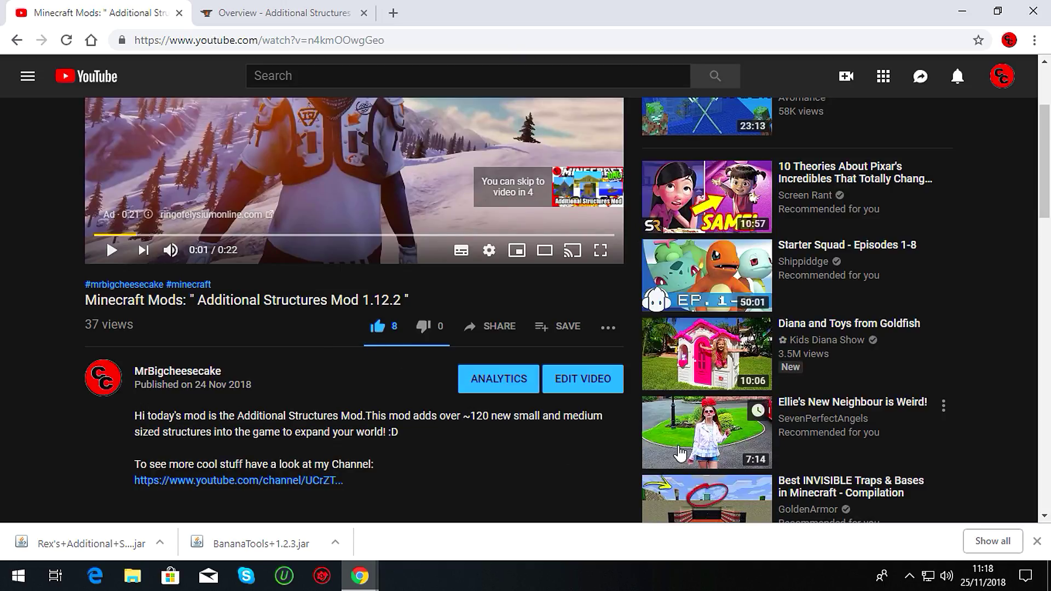
scroll(381, 378, down, 5)
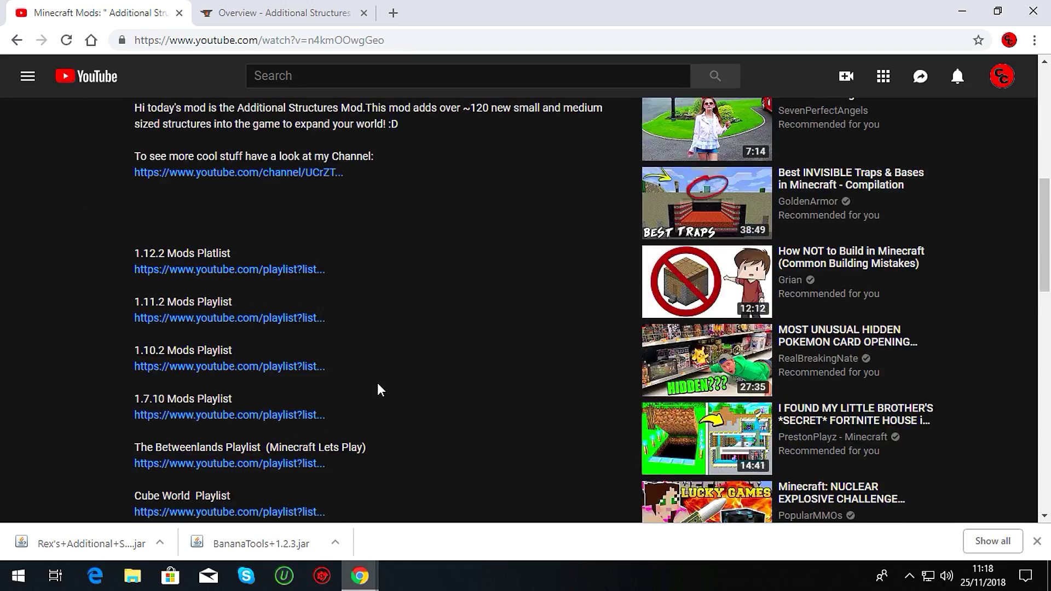
scroll(379, 383, up, 4)
scroll(373, 363, down, 9)
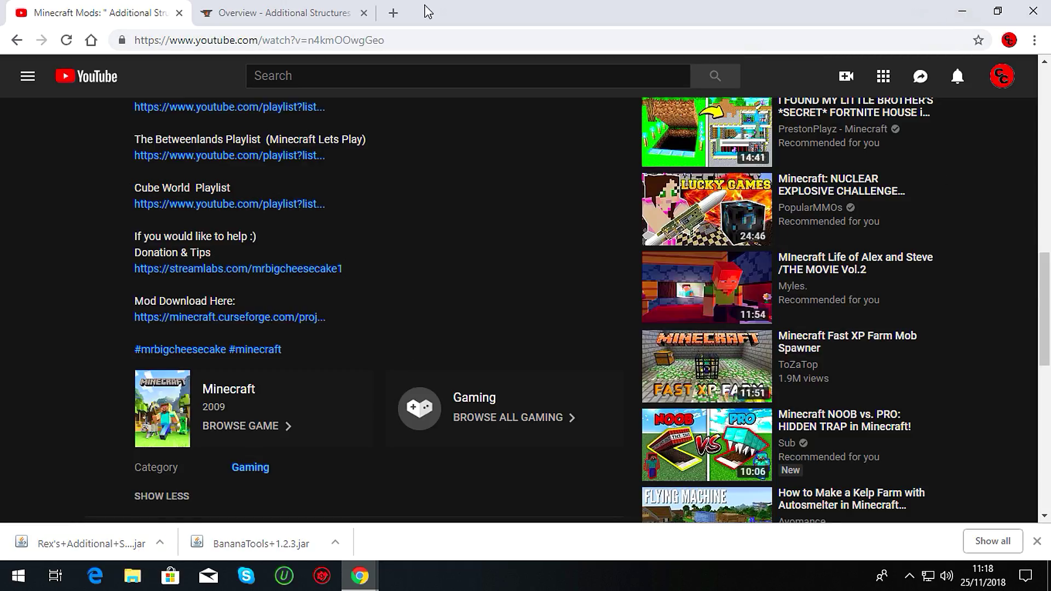
click(365, 13)
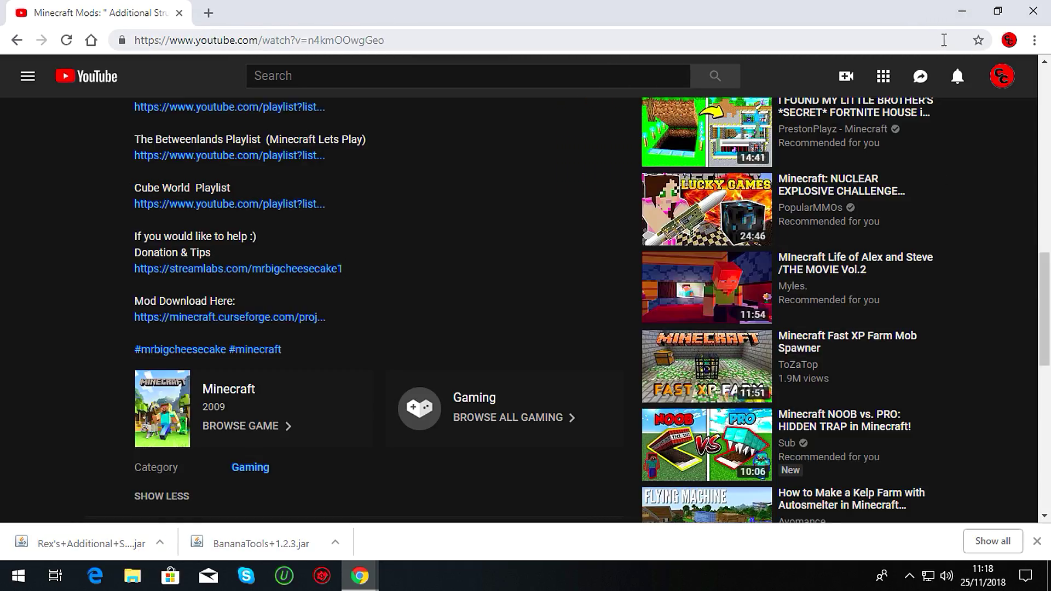
click(962, 11)
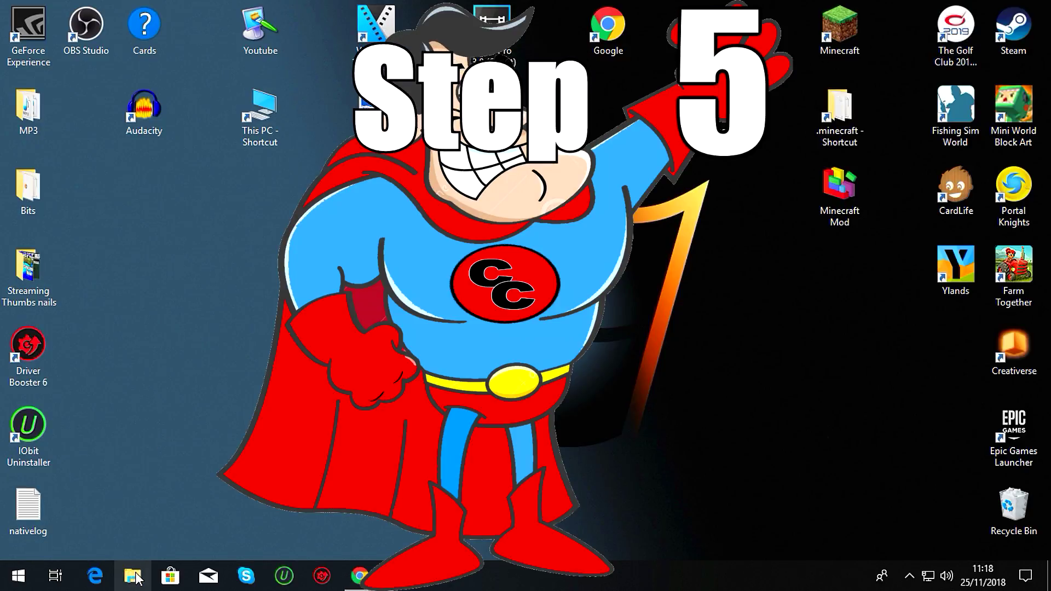
Open the Downloads folder through the This PC shortcut and shift its window aside to uncover the .minecraft shortcut.
click(259, 129)
double_click(258, 128)
click(74, 227)
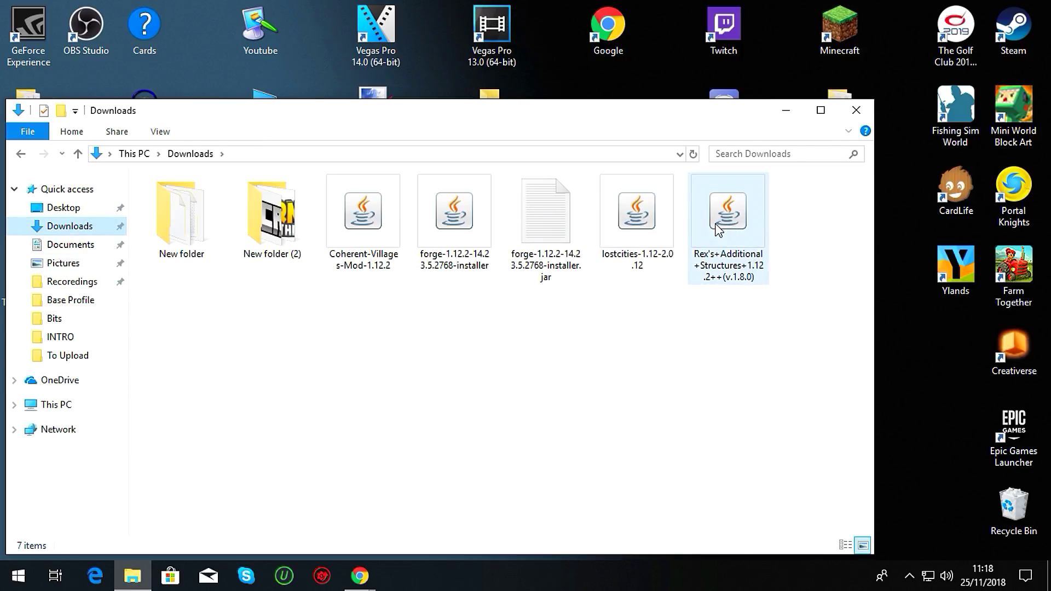
click(741, 224)
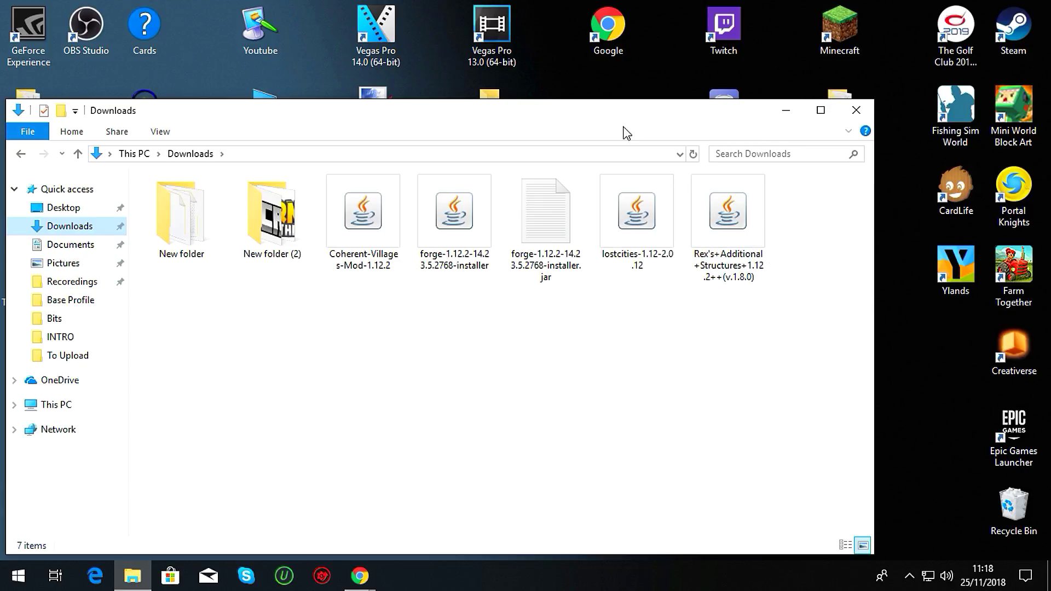
drag(542, 122, 425, 129)
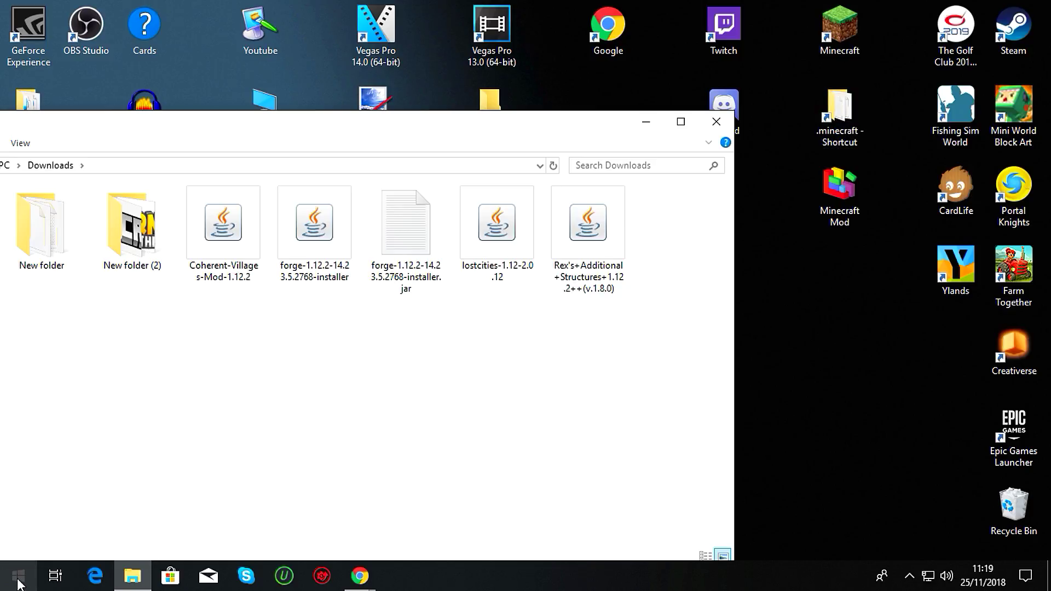
Open the mods folder inside .minecraft in a second window and place it beside the Downloads window.
double_click(839, 111)
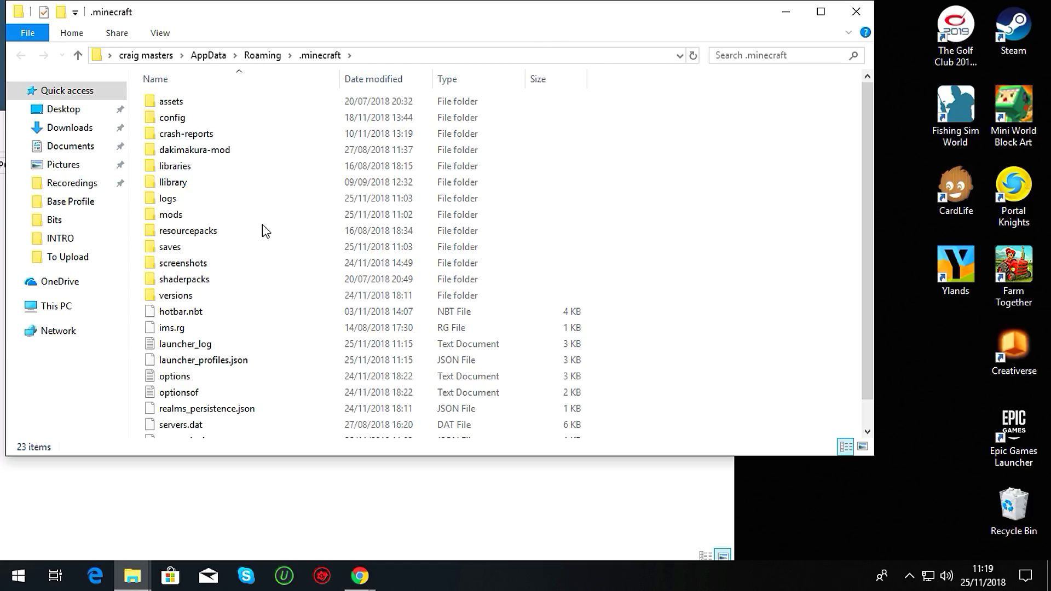
double_click(173, 215)
drag(406, 22, 917, 140)
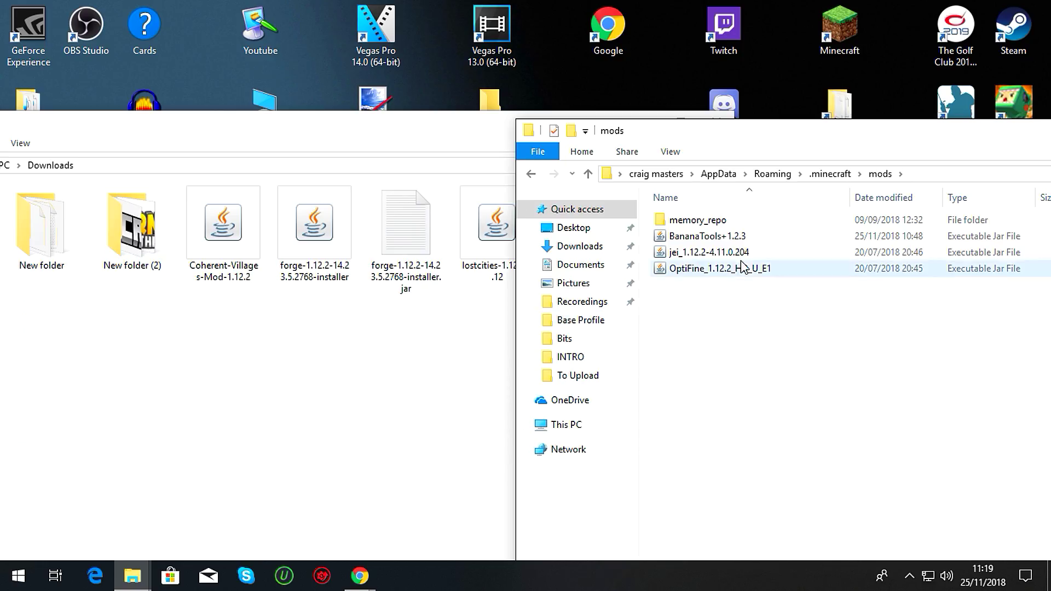
drag(733, 133, 900, 169)
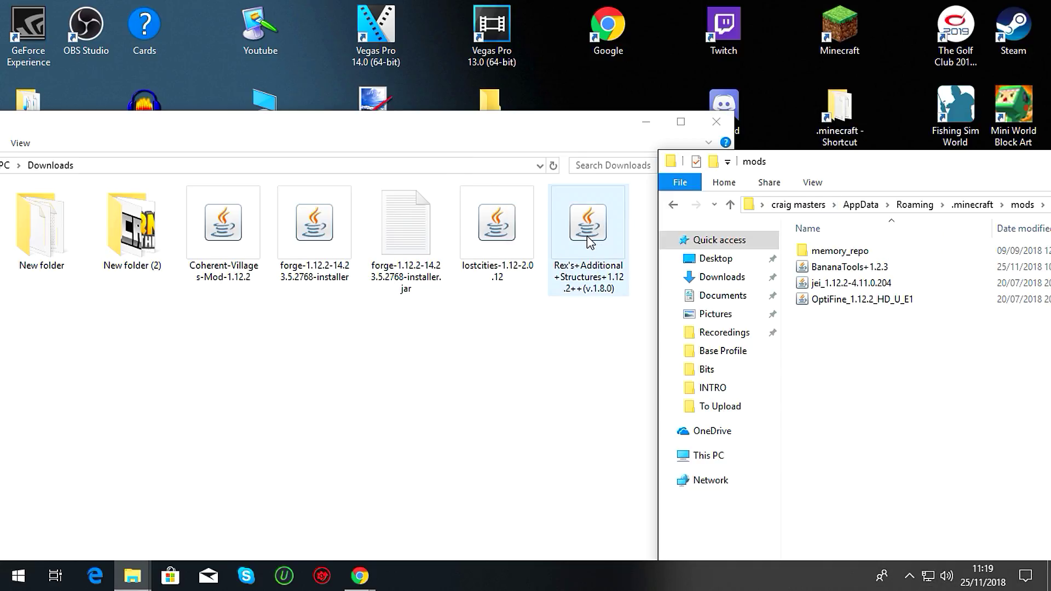
Move the Rex's Additional Structures 1.12.2 (v.1.8.0) jar from Downloads into the mods folder, and close the Downloads window.
drag(588, 232, 847, 379)
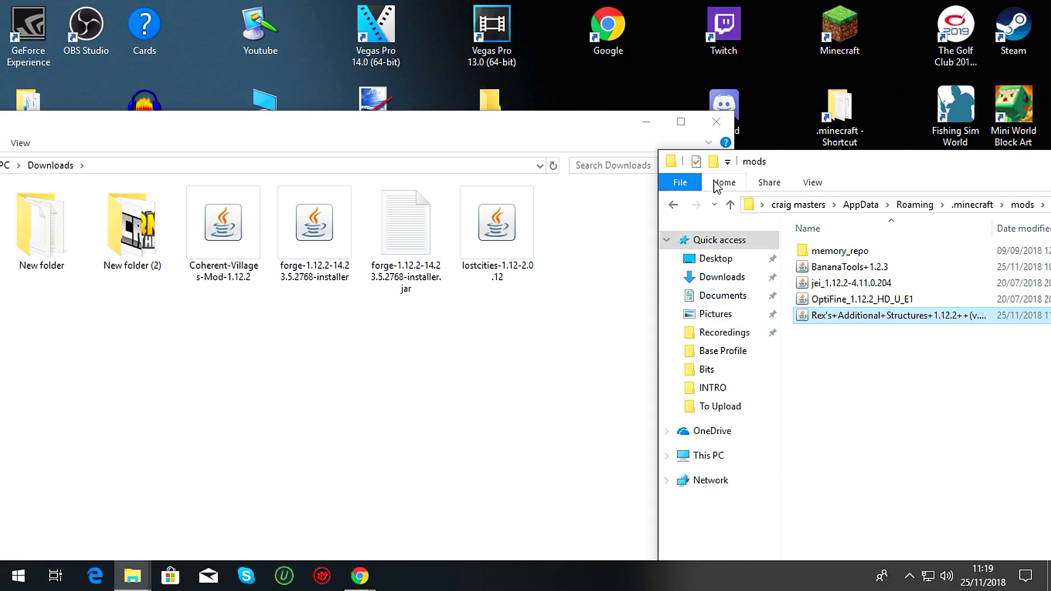
click(716, 121)
double_click(868, 164)
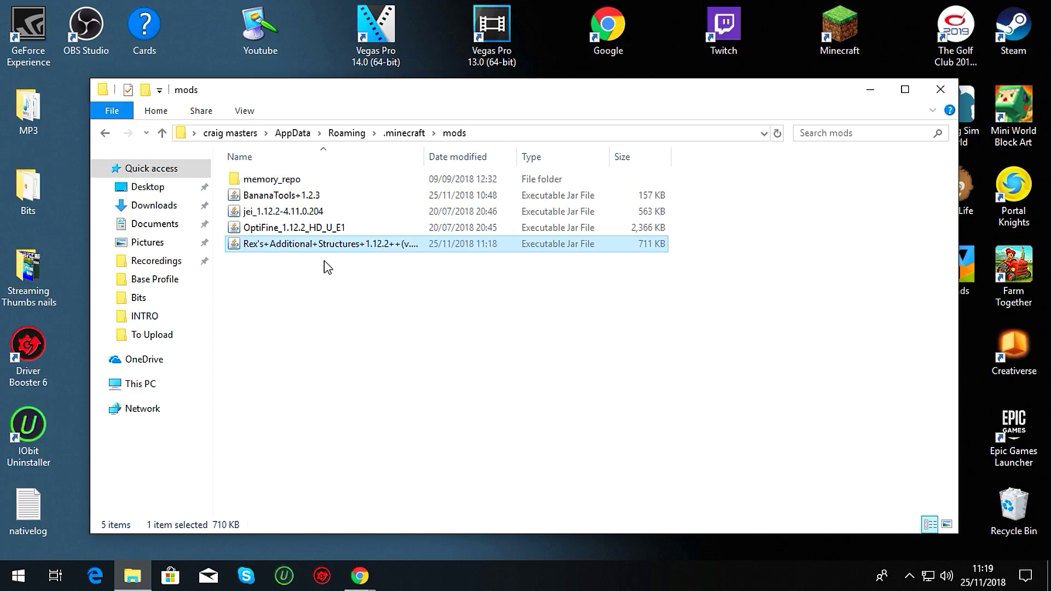
Delete the Rex's Additional Structures jar from the mods folder and minimize the folder window.
right_click(316, 246)
click(402, 508)
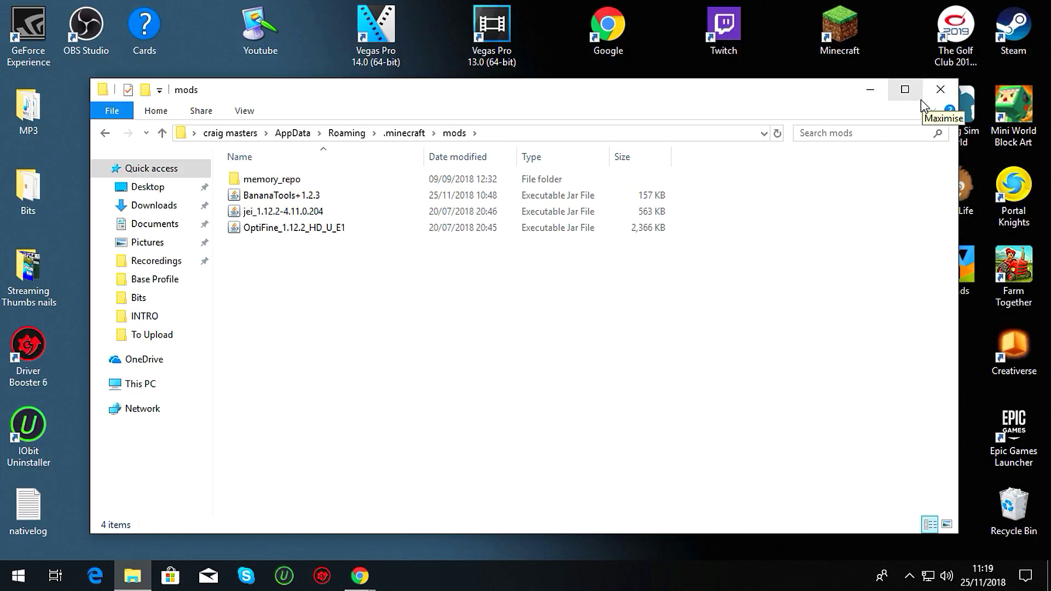
click(878, 98)
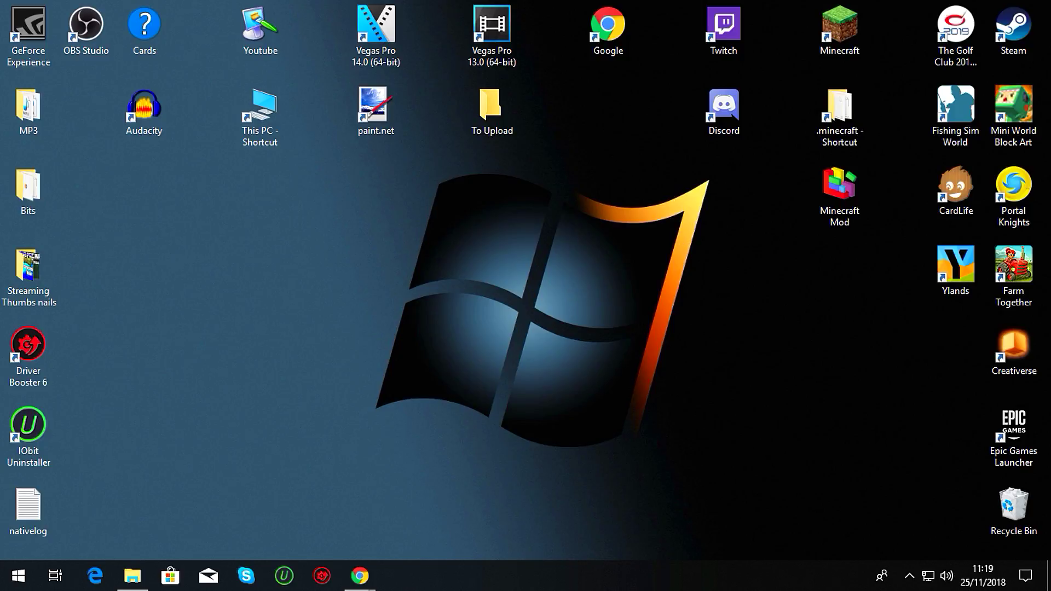
Switch to the OptiFine website in Chrome and open its downloads list at the Minecraft 1.12.2 versions.
click(360, 576)
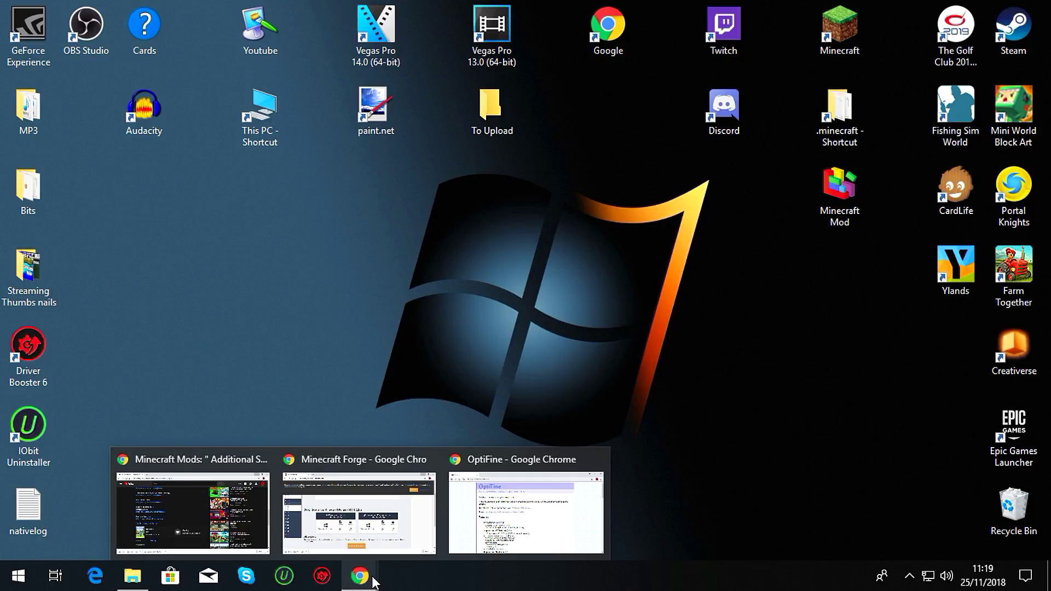
click(540, 447)
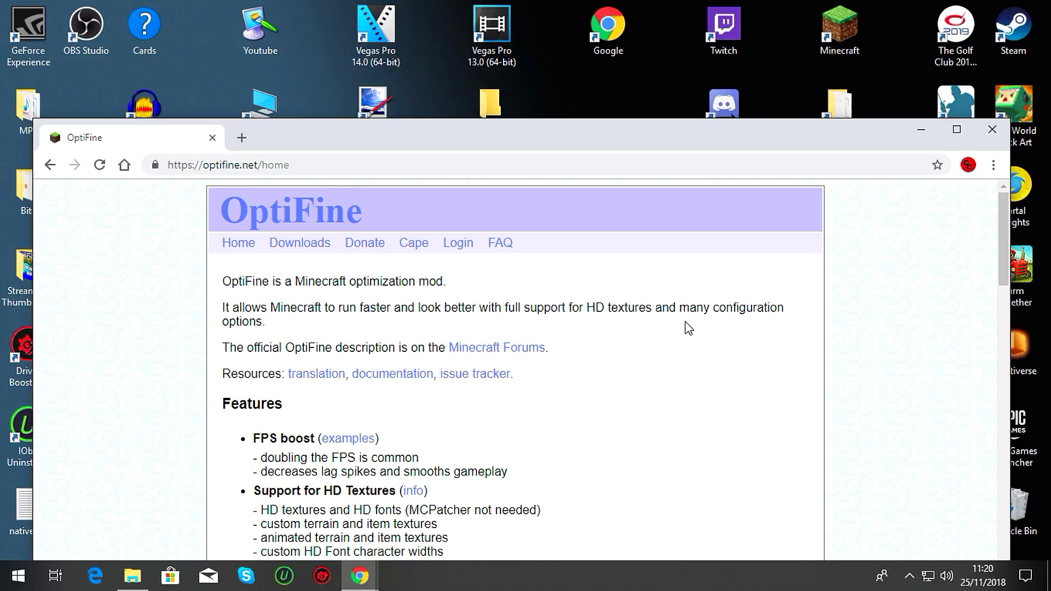
scroll(676, 345, down, 3)
scroll(668, 357, up, 3)
click(321, 253)
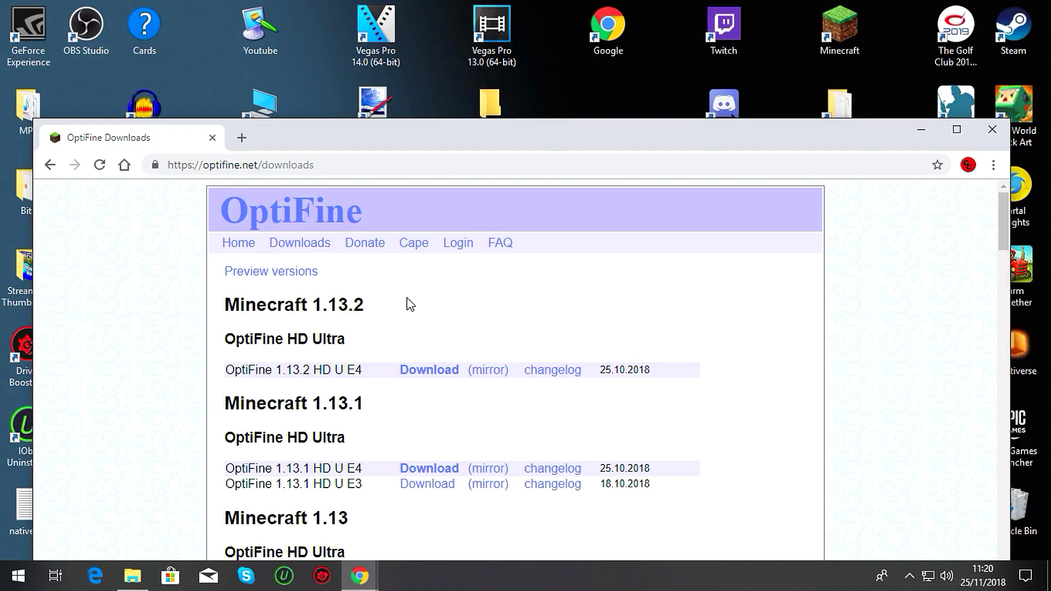
scroll(561, 413, down, 4)
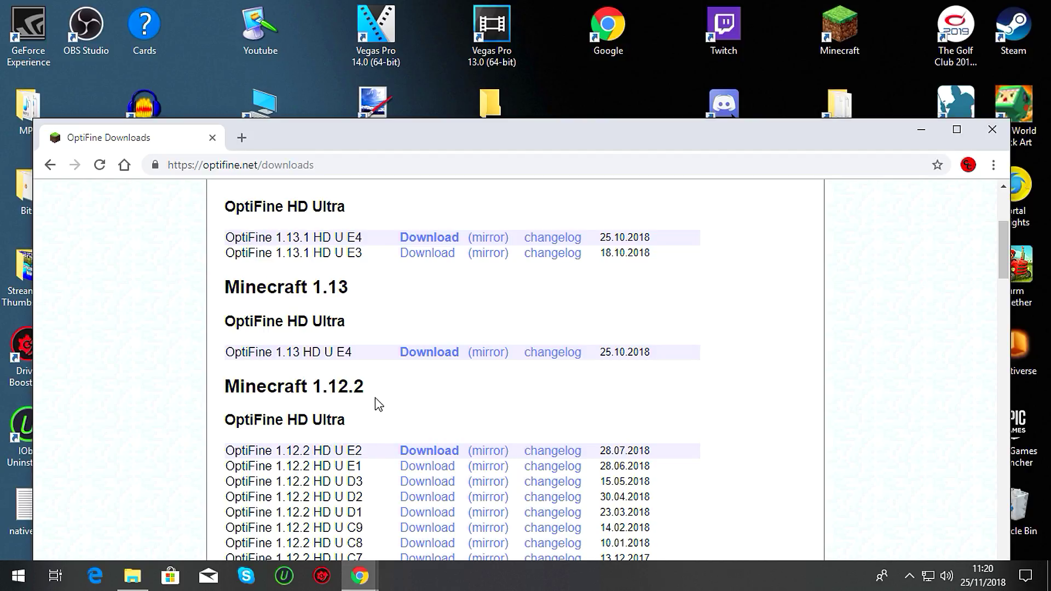
Download OptiFine 1.12.2 HD U E2, keep one copy of the jar, and discard the duplicate download.
click(431, 457)
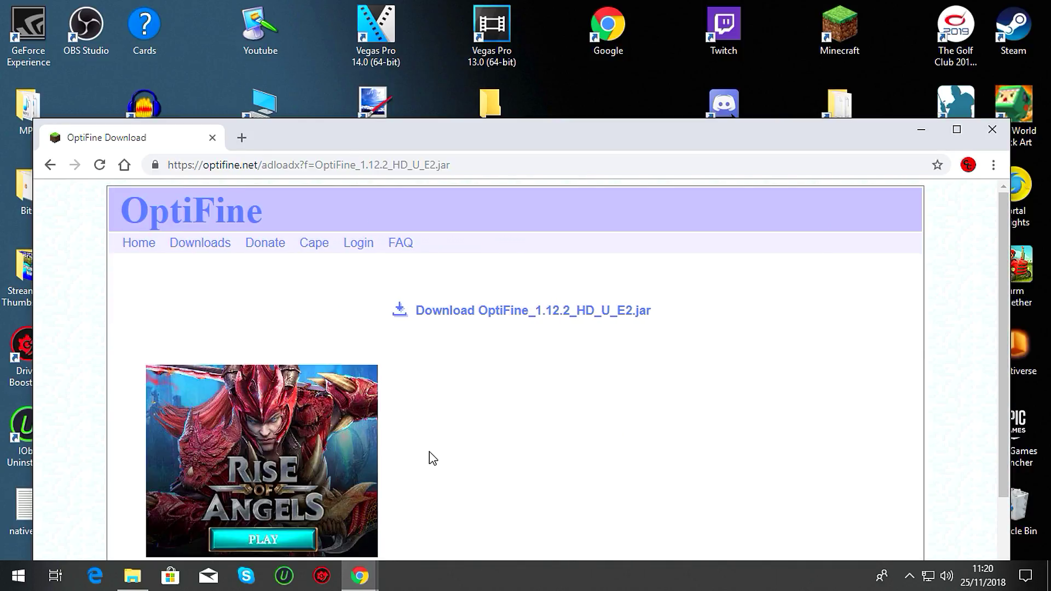
click(510, 316)
click(499, 319)
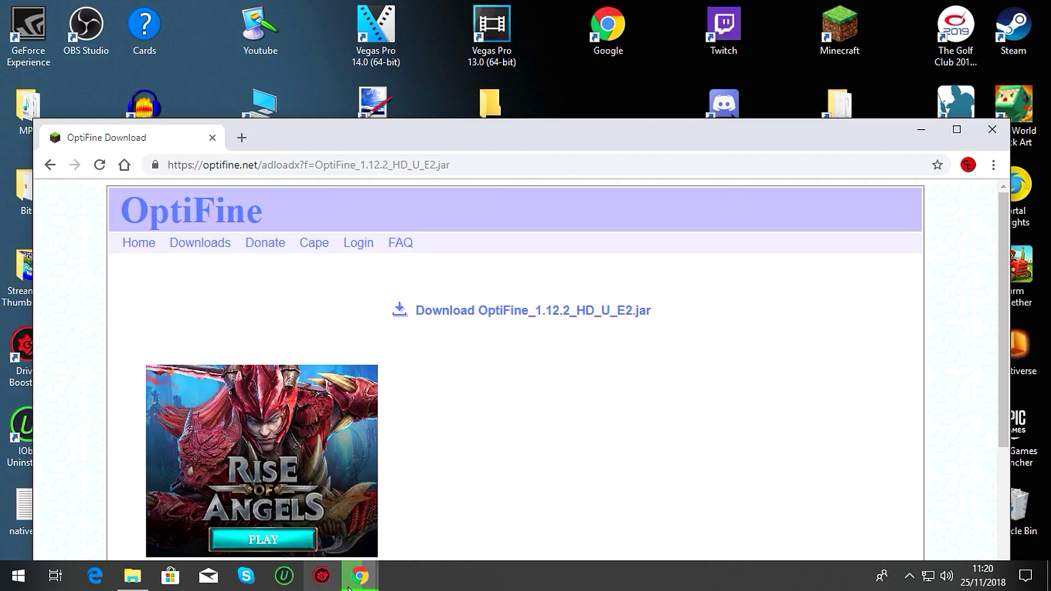
mouse_move(355, 584)
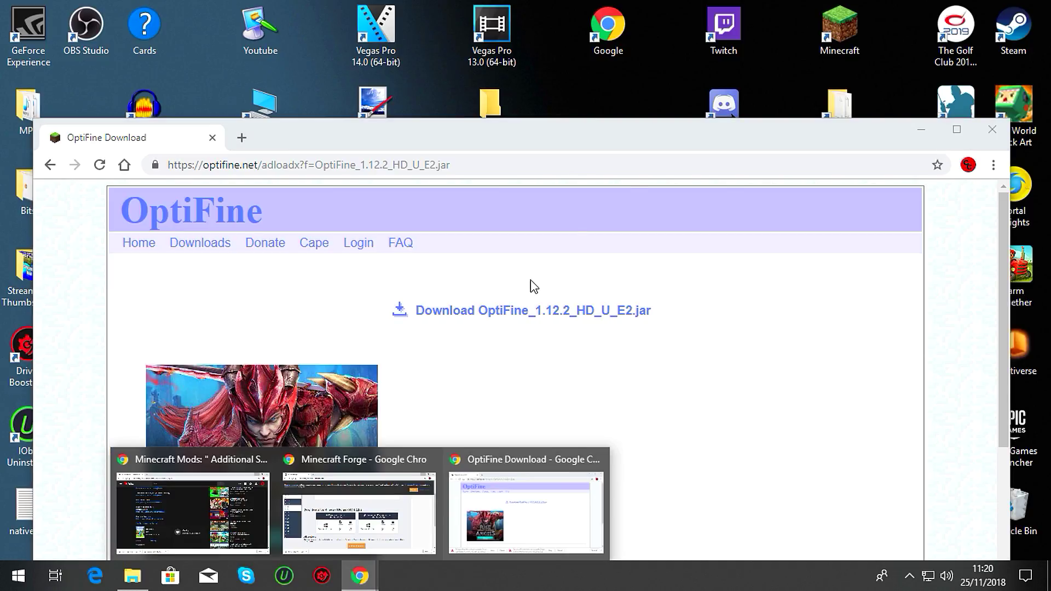
click(956, 130)
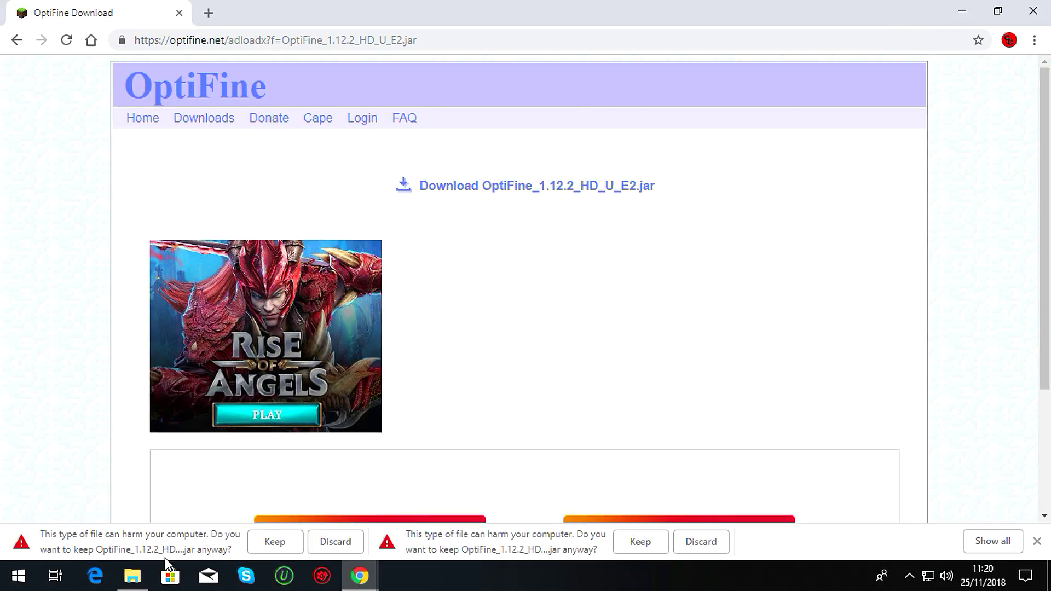
click(704, 542)
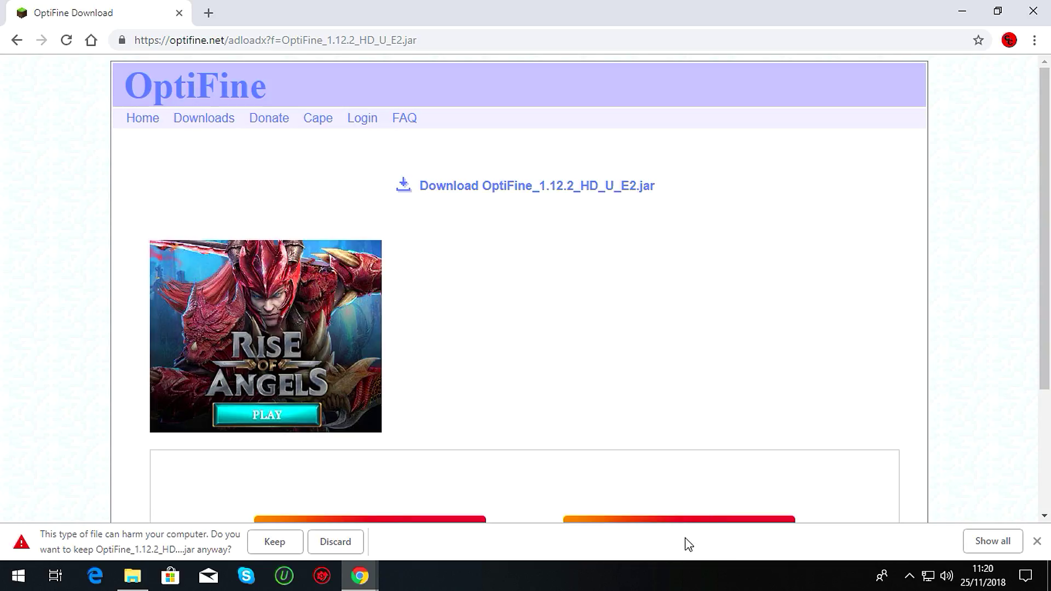
click(275, 543)
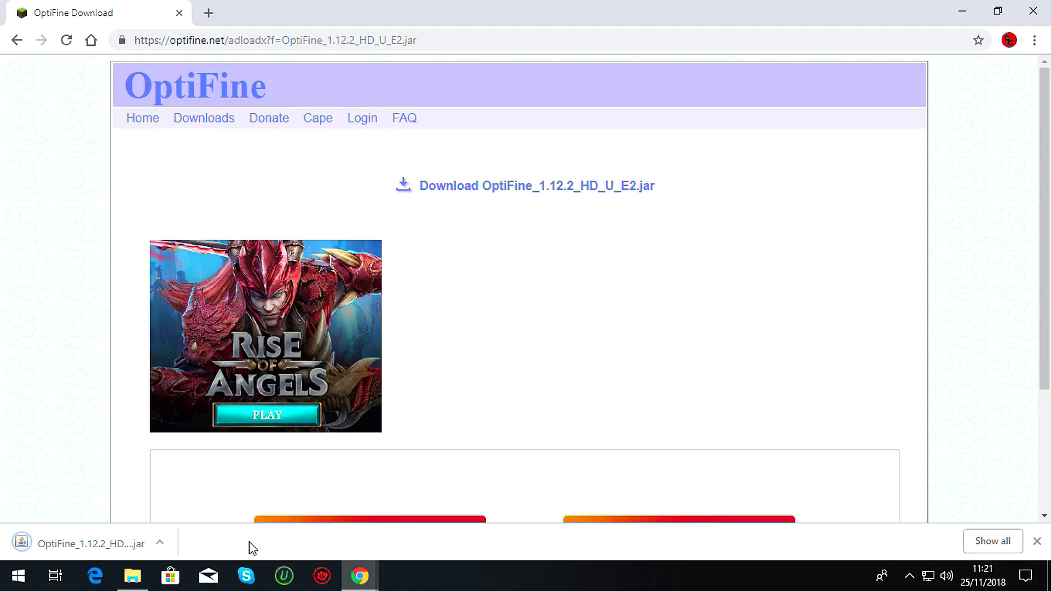
Minimize the browser and open the Downloads folder from This PC.
click(962, 12)
double_click(272, 120)
double_click(365, 257)
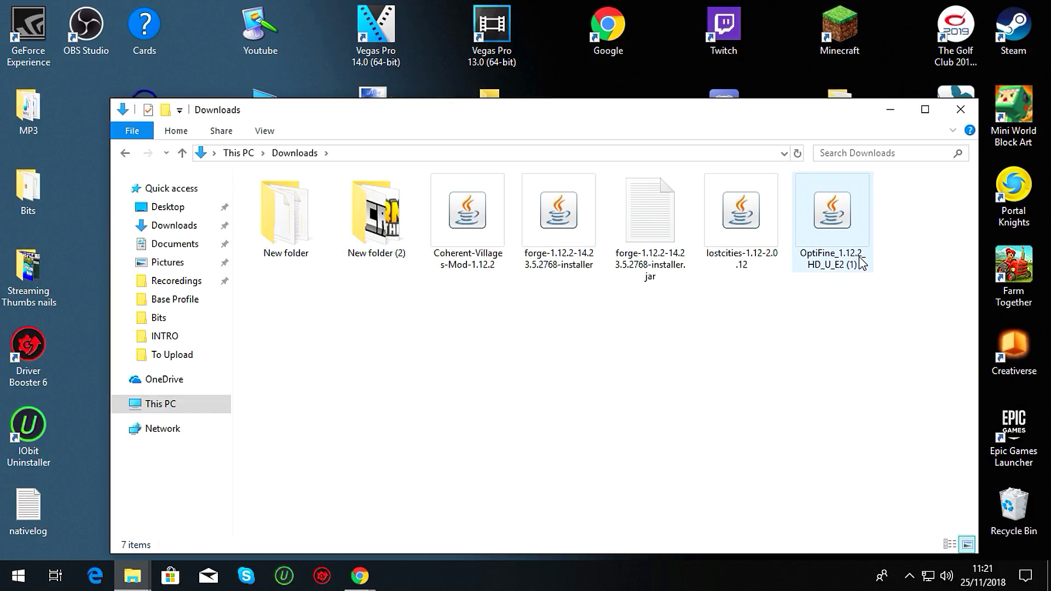
Open the OptiFine_1.12.2_HD_U_E2 (1) installer to view its options, and close it.
click(834, 241)
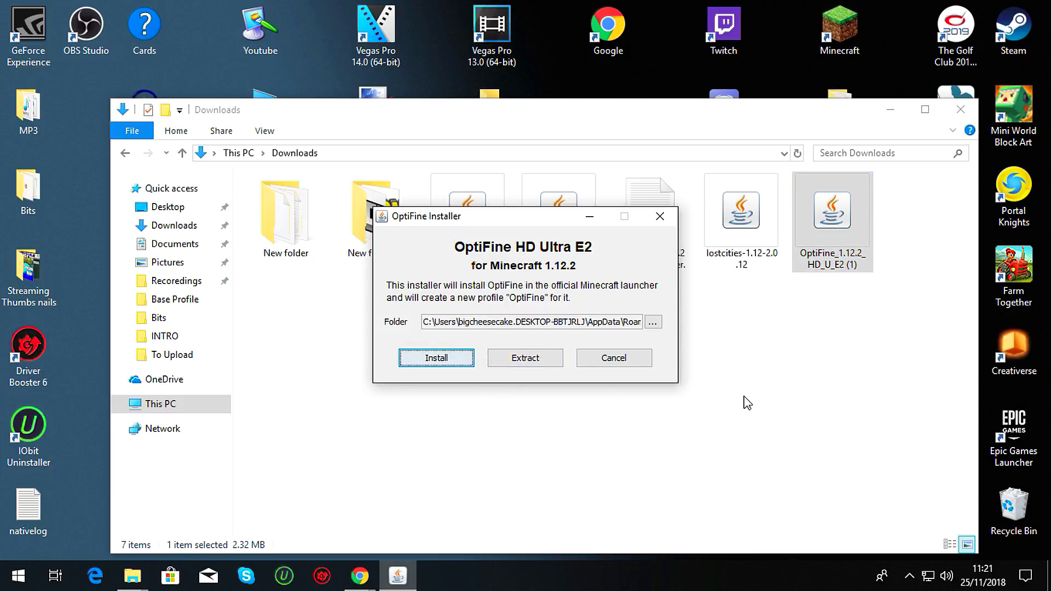
click(448, 362)
click(661, 218)
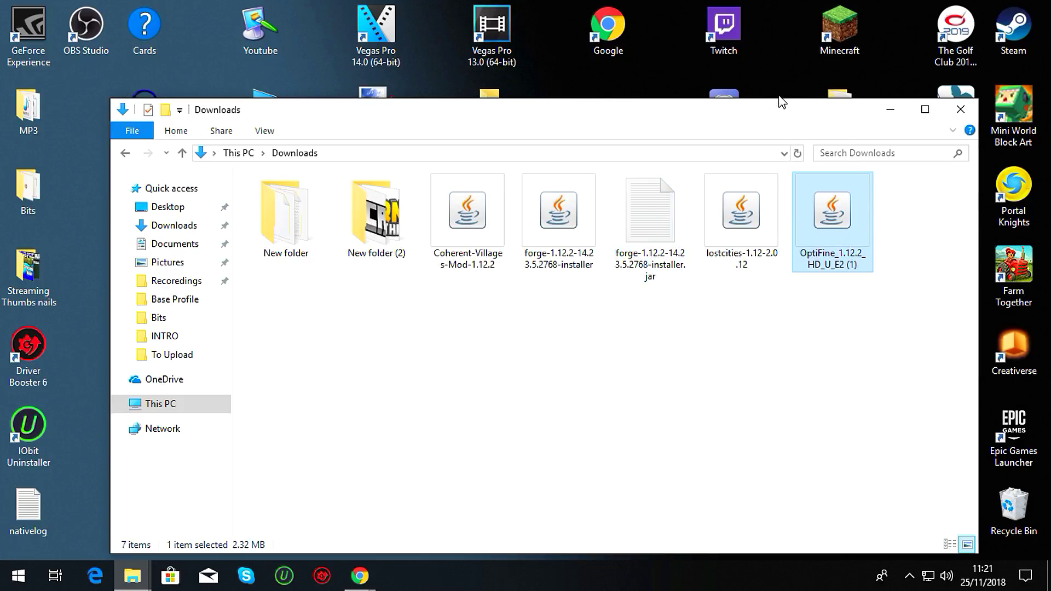
Open the mods folder inside .minecraft and arrange it beside the Downloads window.
drag(722, 114, 491, 96)
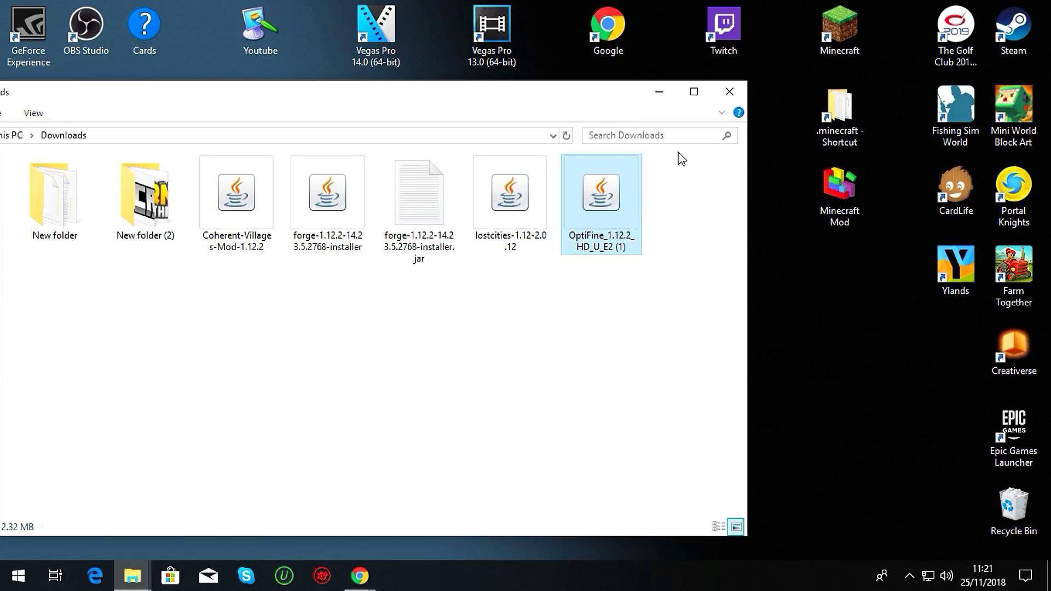
double_click(851, 127)
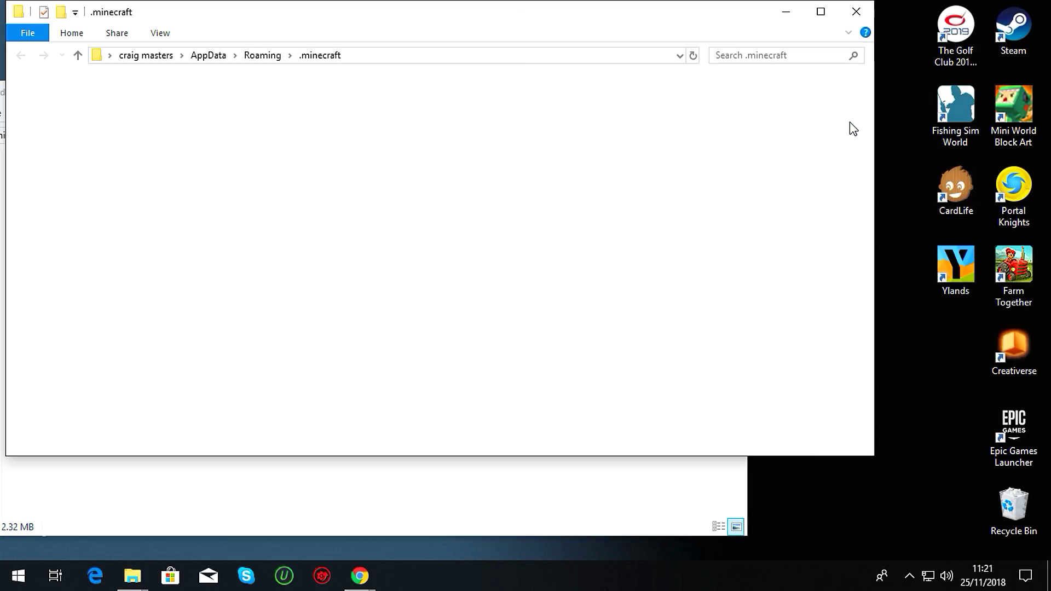
double_click(204, 216)
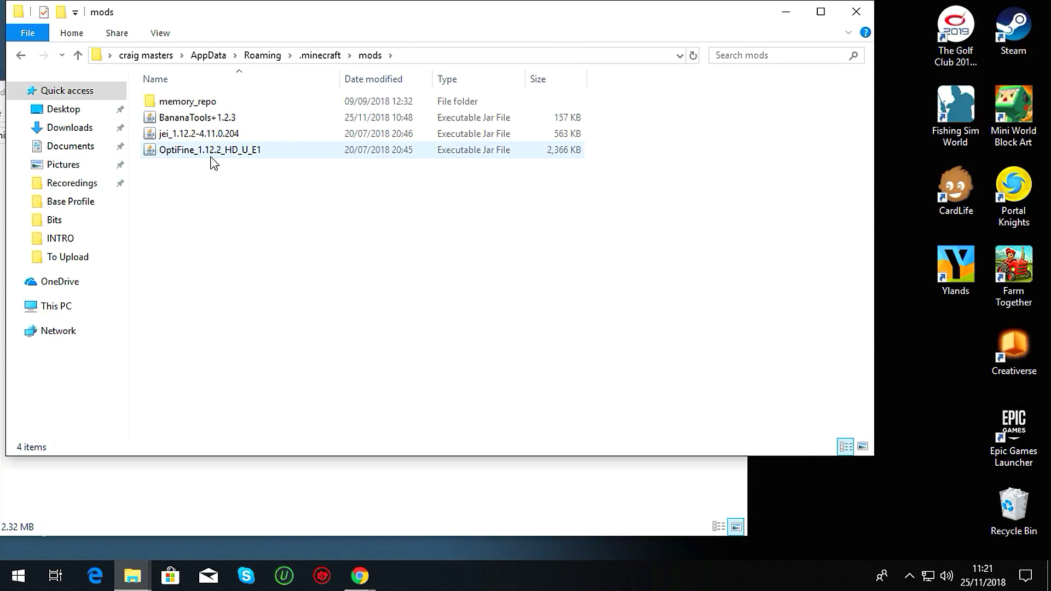
drag(445, 27, 888, 285)
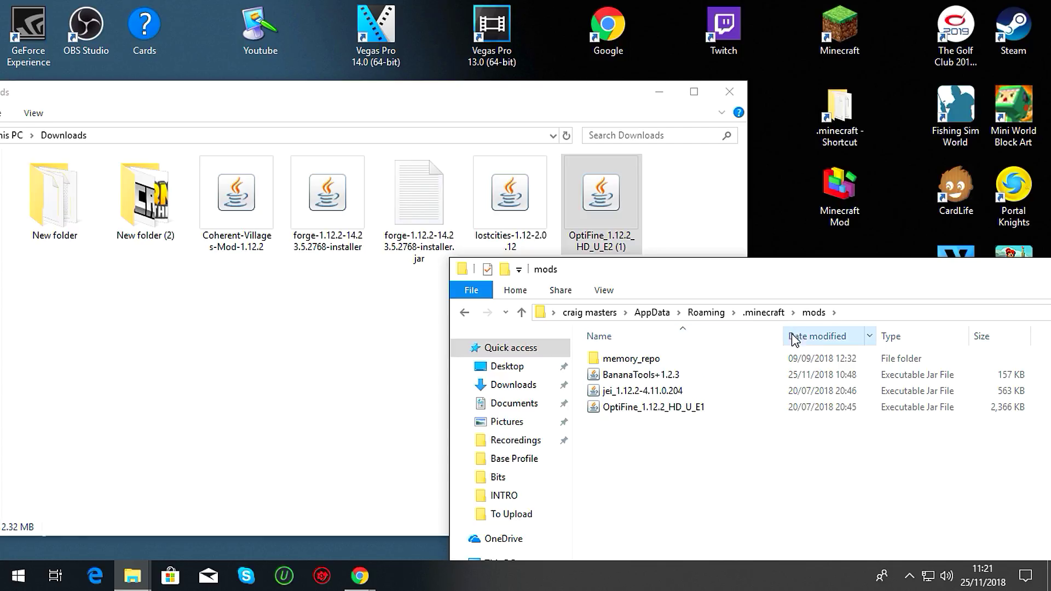
Replace OptiFine_1.12.2_HD_U_E1 in the mods folder by deleting it and moving in OptiFine_1.12.2_HD_U_E2 (1) from Downloads.
right_click(672, 415)
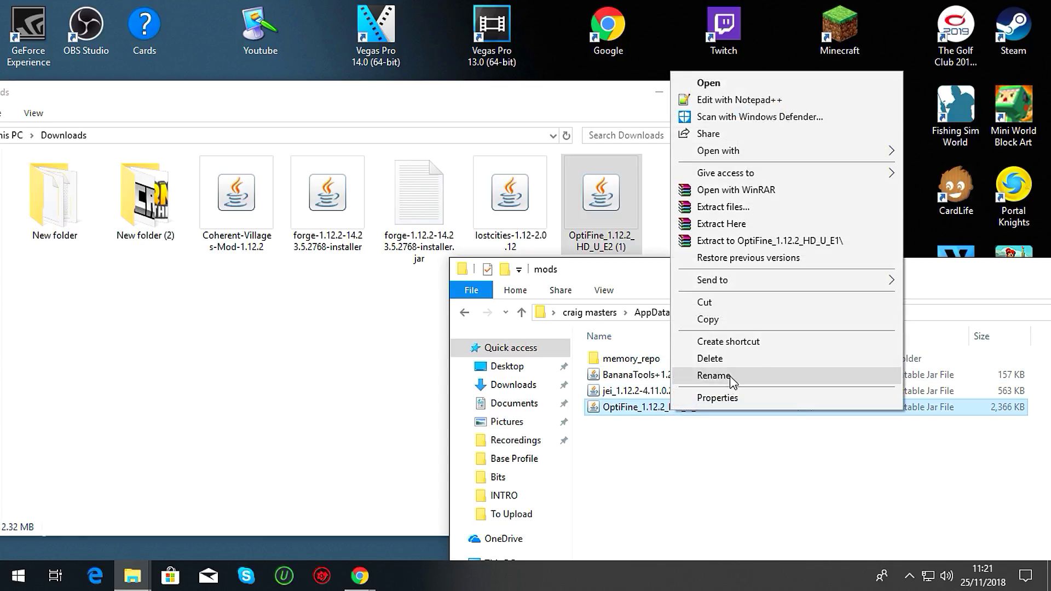
click(730, 358)
drag(605, 205, 647, 500)
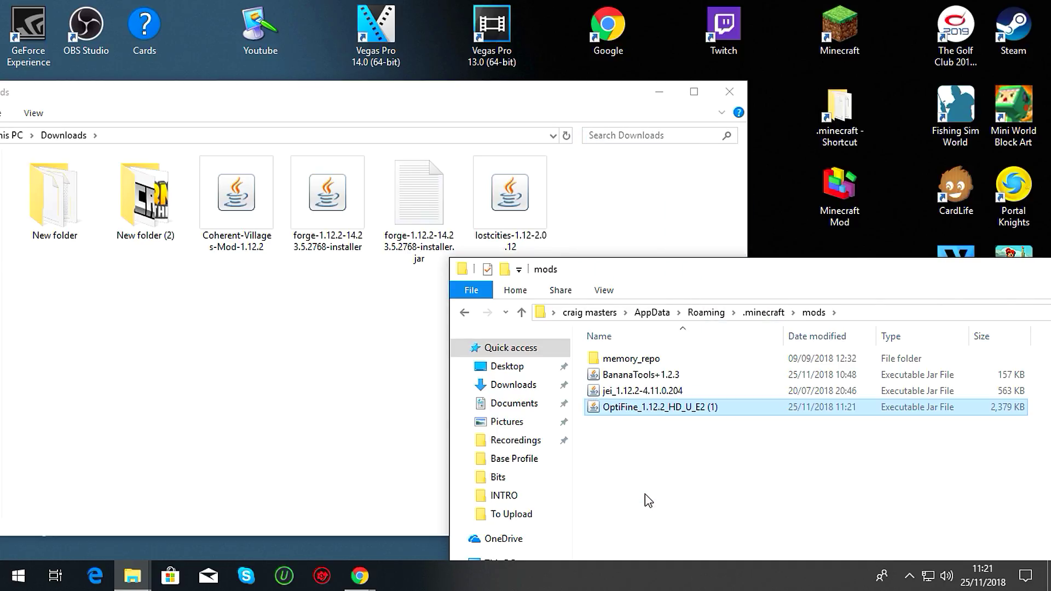
Review the mods folder's location inside .minecraft, and close both the mods and Downloads windows.
click(465, 312)
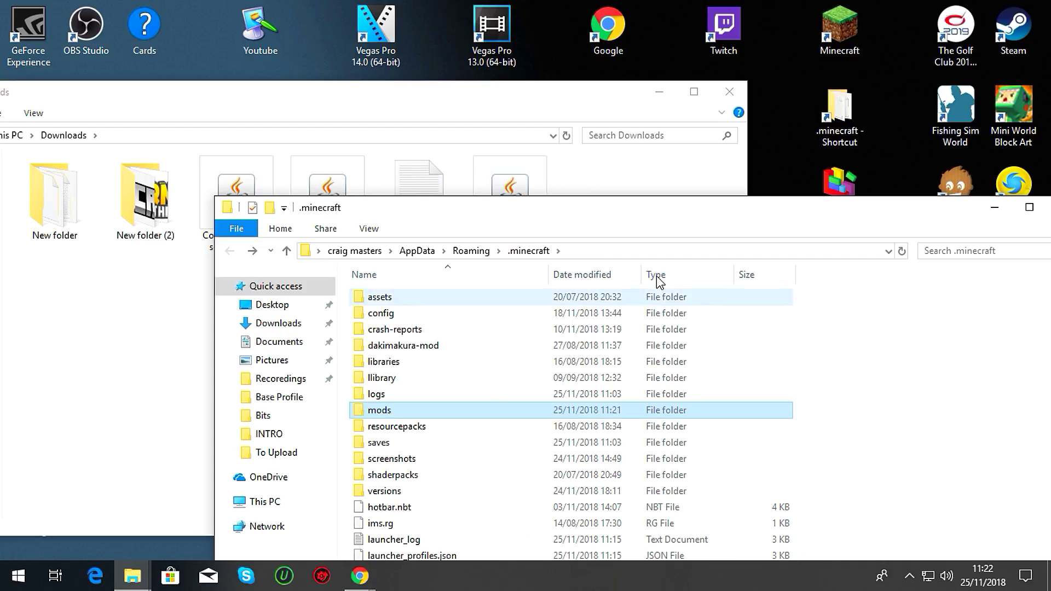
double_click(427, 411)
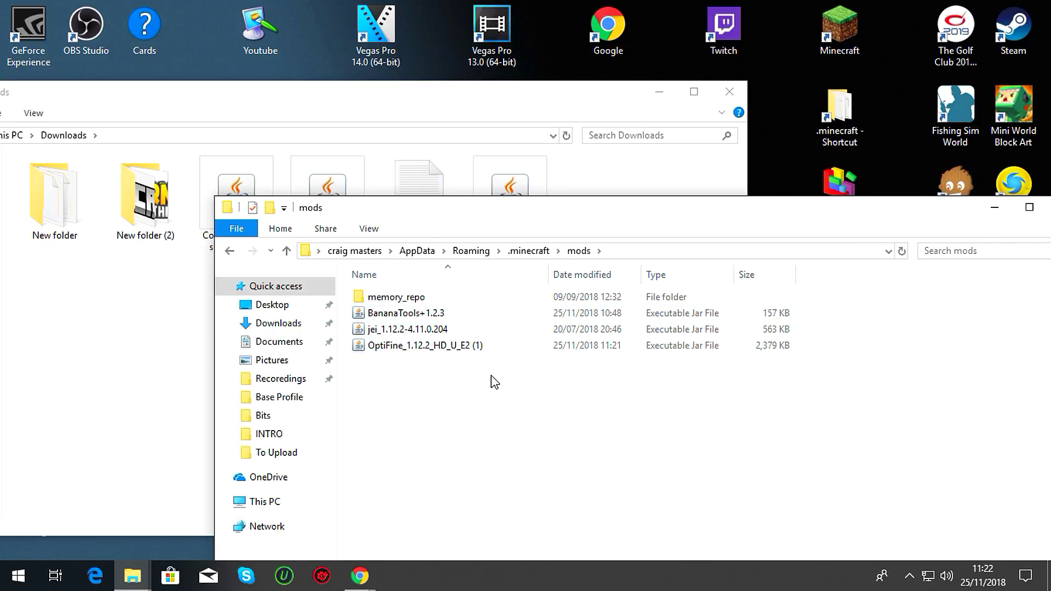
drag(930, 215, 783, 218)
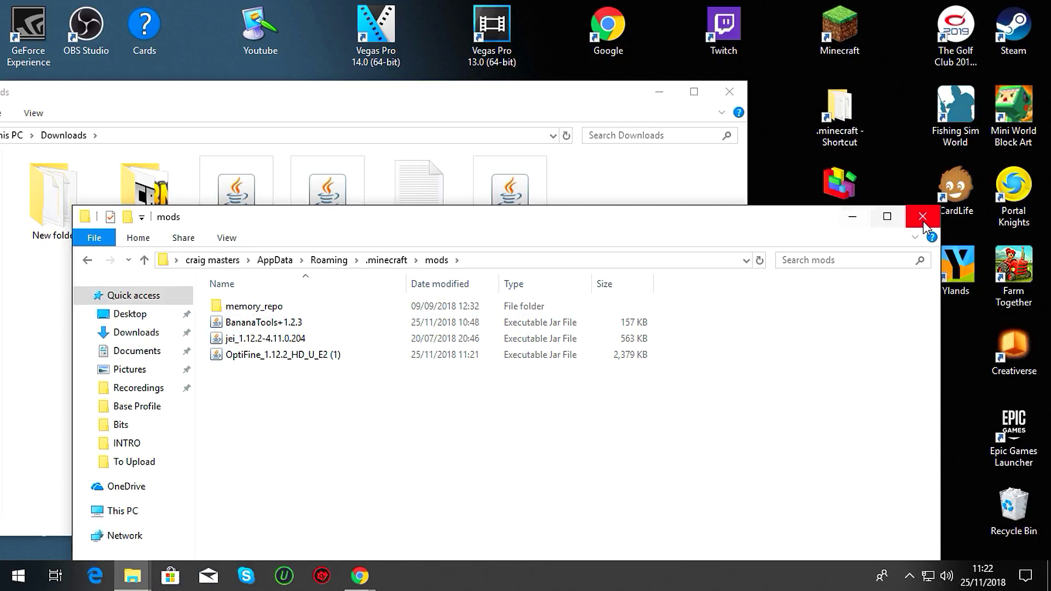
click(922, 216)
click(730, 91)
Open the Minecraft Launcher and look through the available launch profiles.
double_click(837, 27)
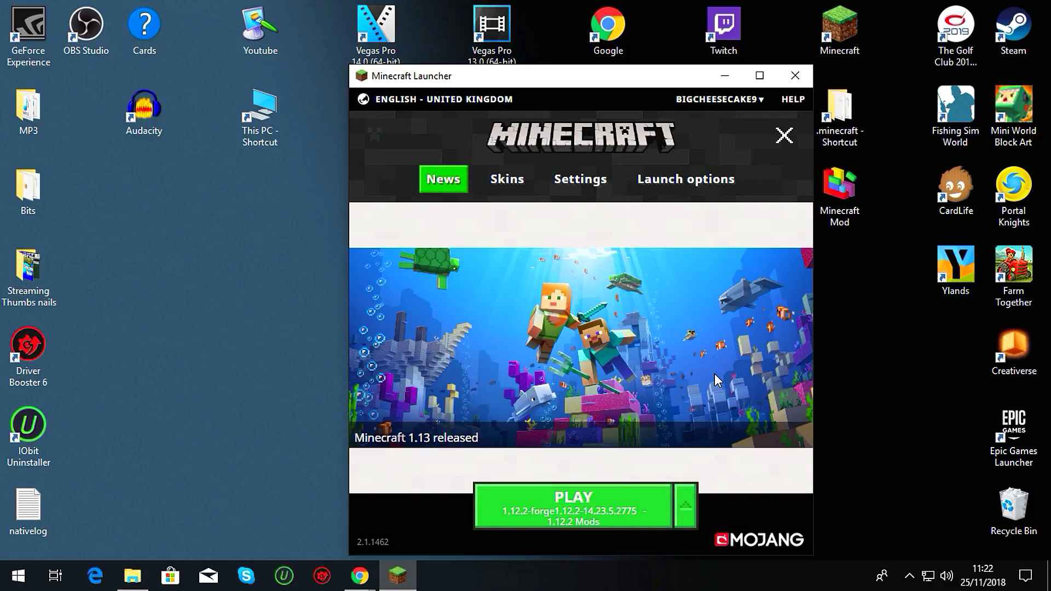
click(685, 507)
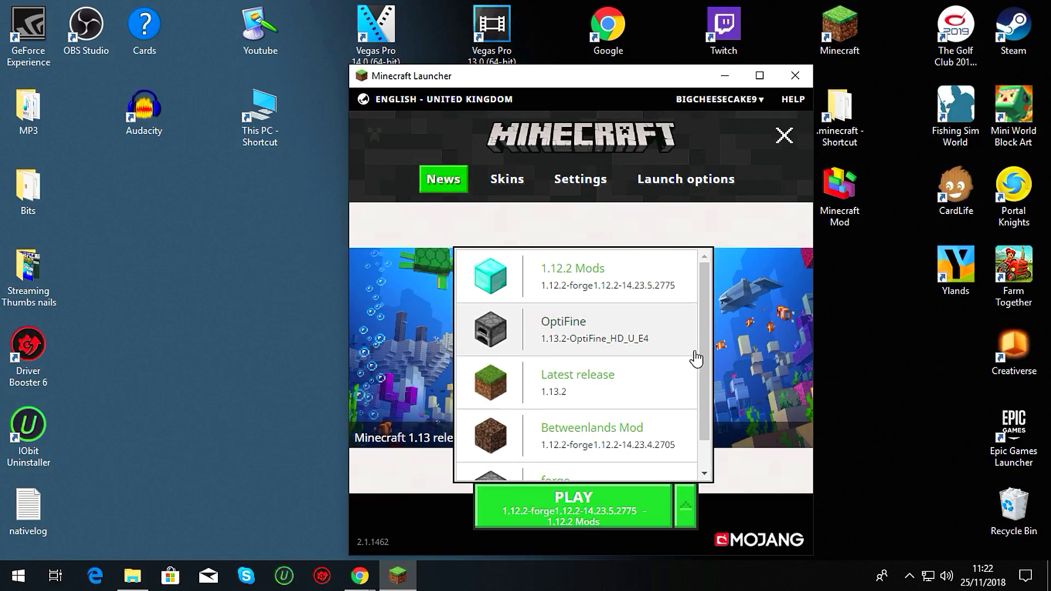
scroll(705, 353, down, 1)
scroll(556, 364, up, 1)
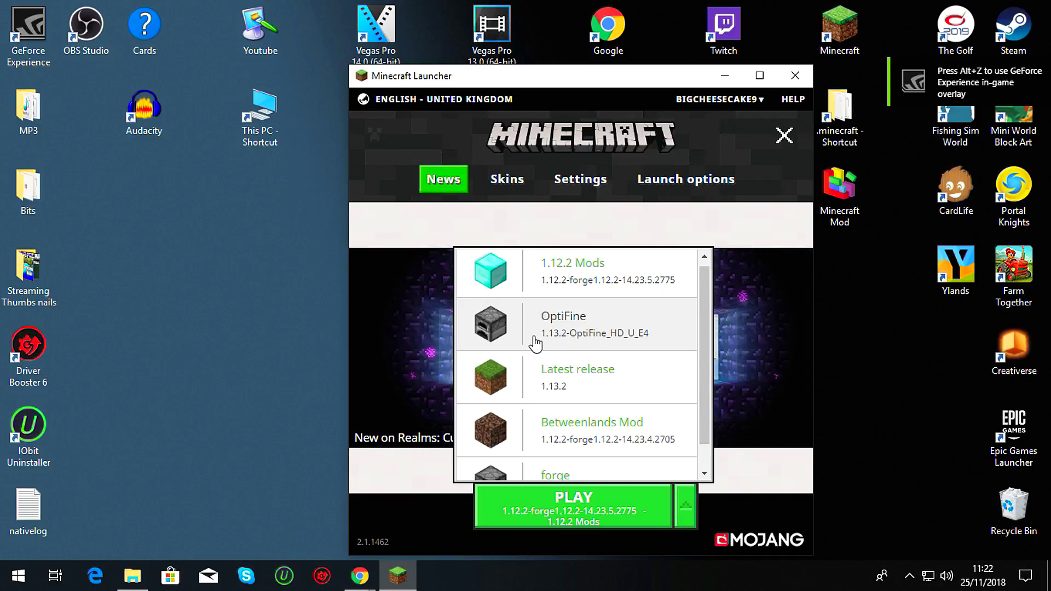
scroll(687, 356, up, 1)
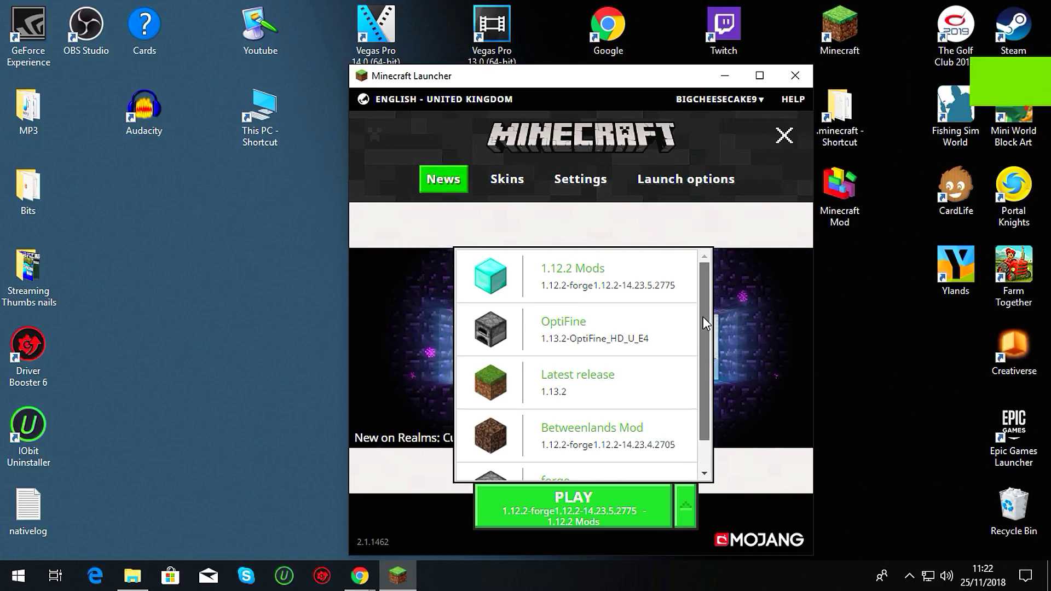
Inspect the versions offered for a new launch configuration, and return to the launcher's news page without saving.
click(668, 187)
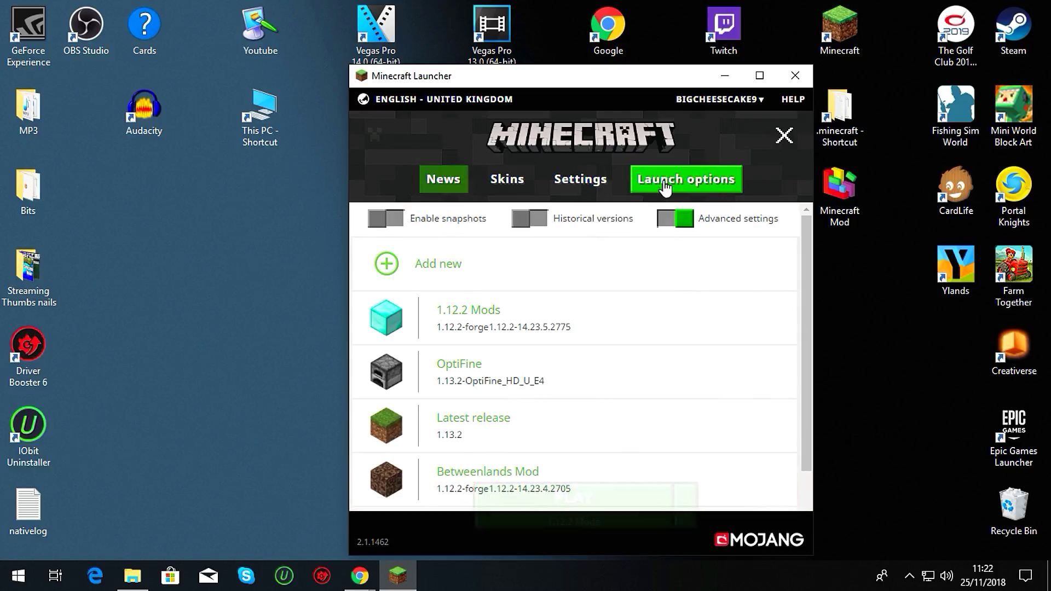
click(391, 268)
click(701, 311)
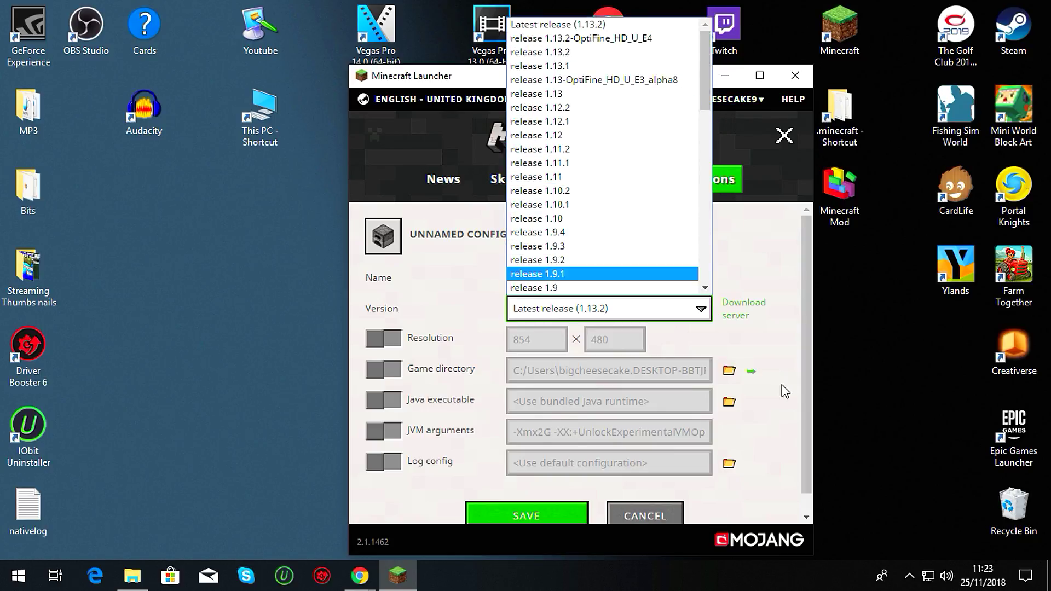
click(895, 367)
click(434, 188)
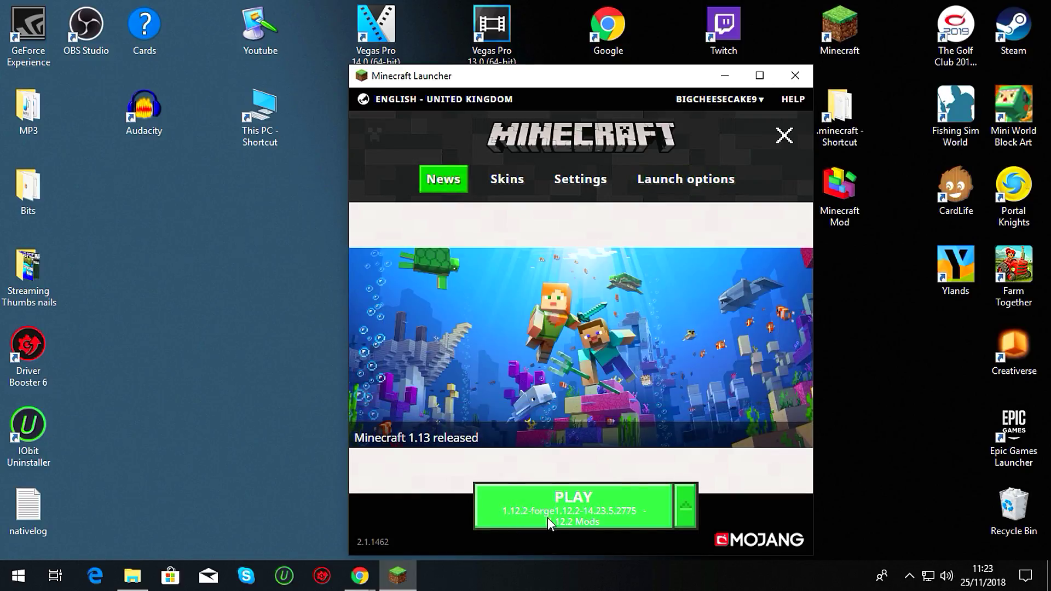
Launch the game with the 1.12.2 Mods profile and review the loaded mods list.
click(626, 517)
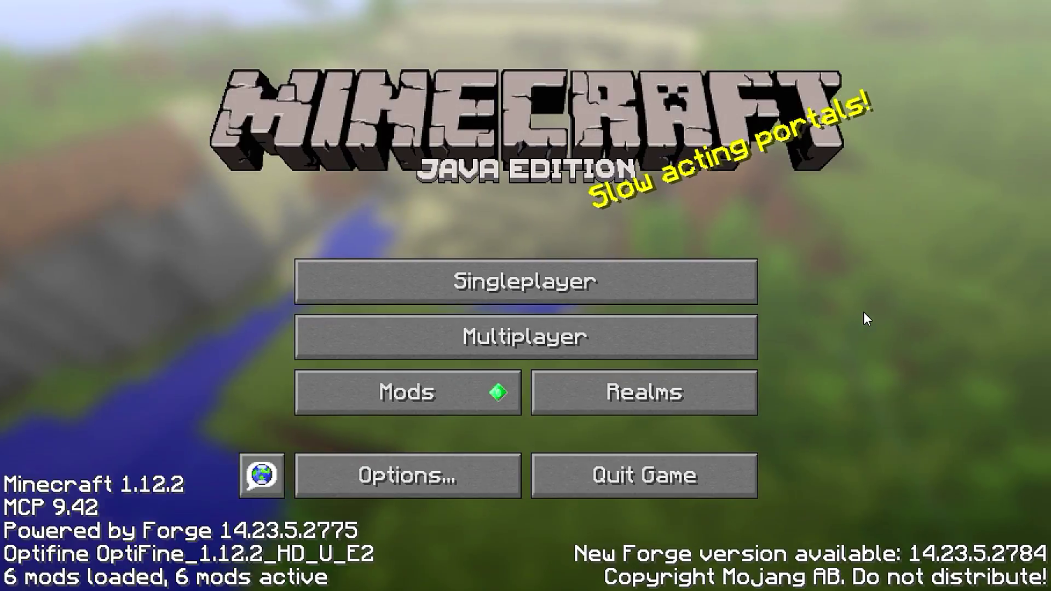
click(436, 397)
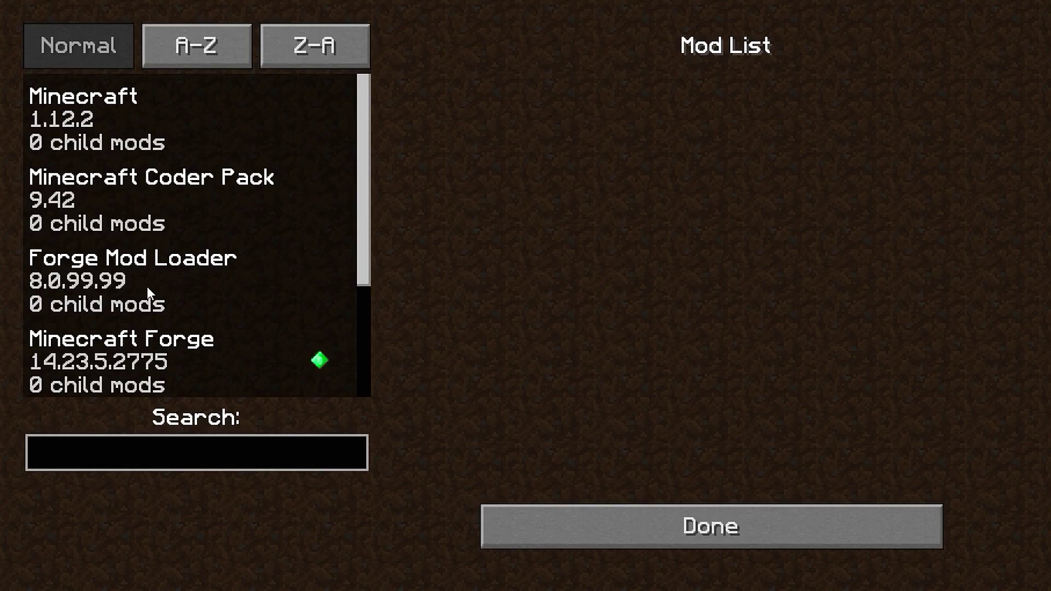
drag(362, 272, 344, 394)
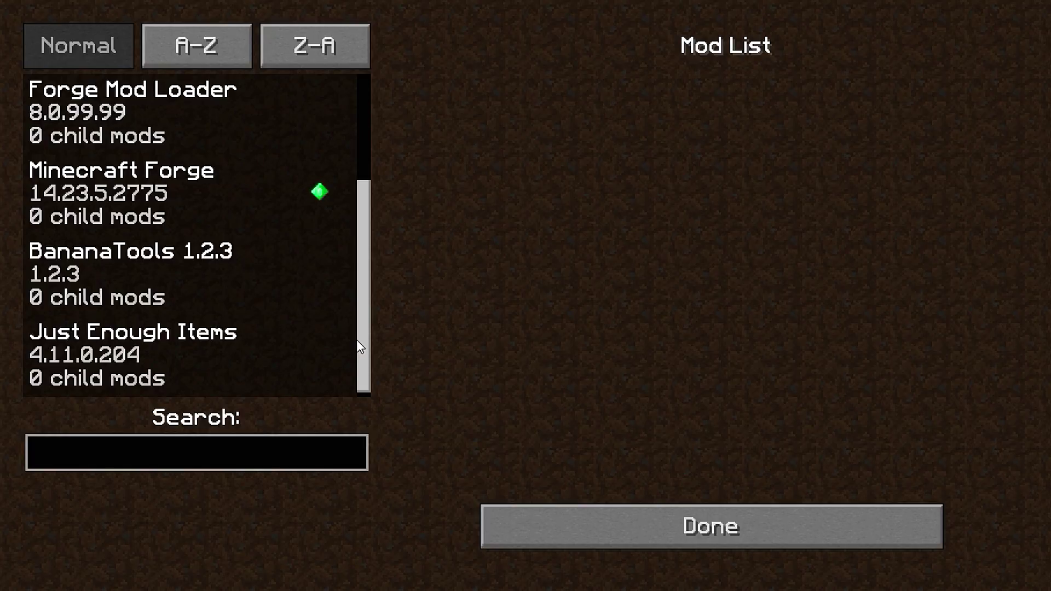
drag(358, 337, 360, 185)
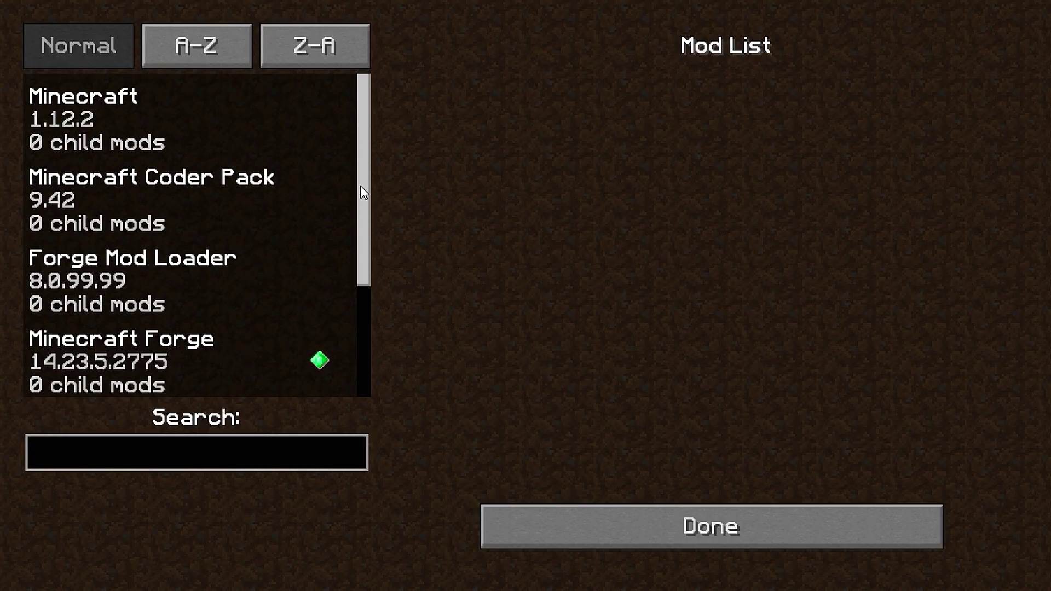
click(668, 512)
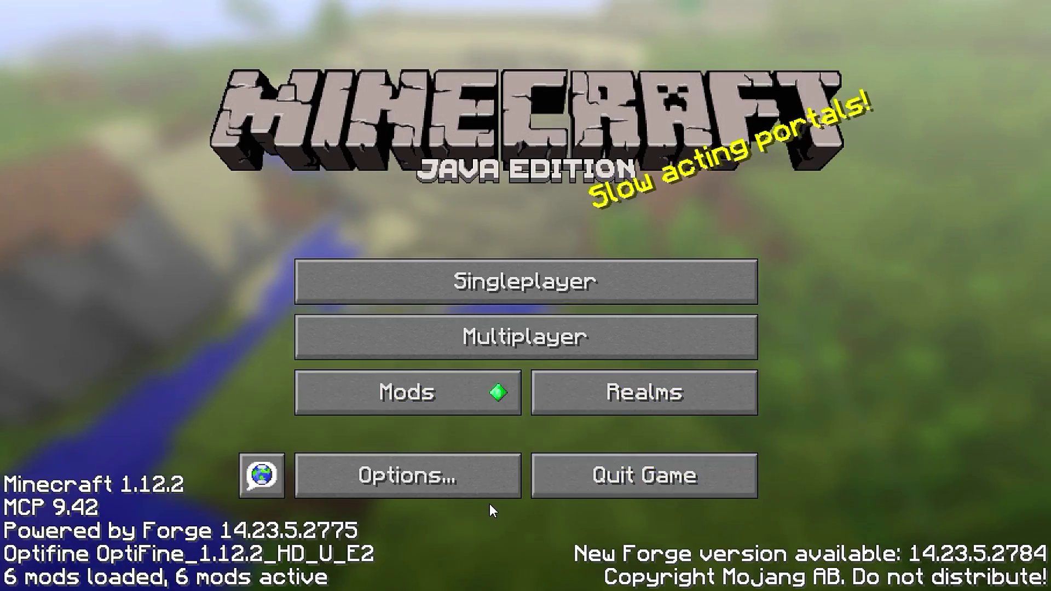
Examine OptiFine's video settings and the Trees option in the detail settings, and return to the title screen.
click(478, 477)
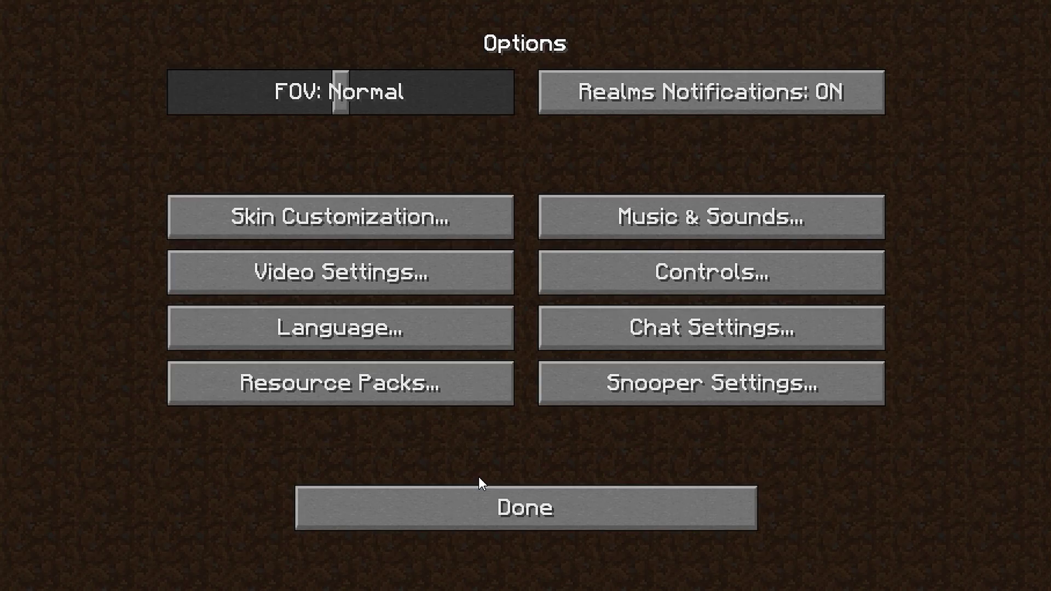
click(391, 279)
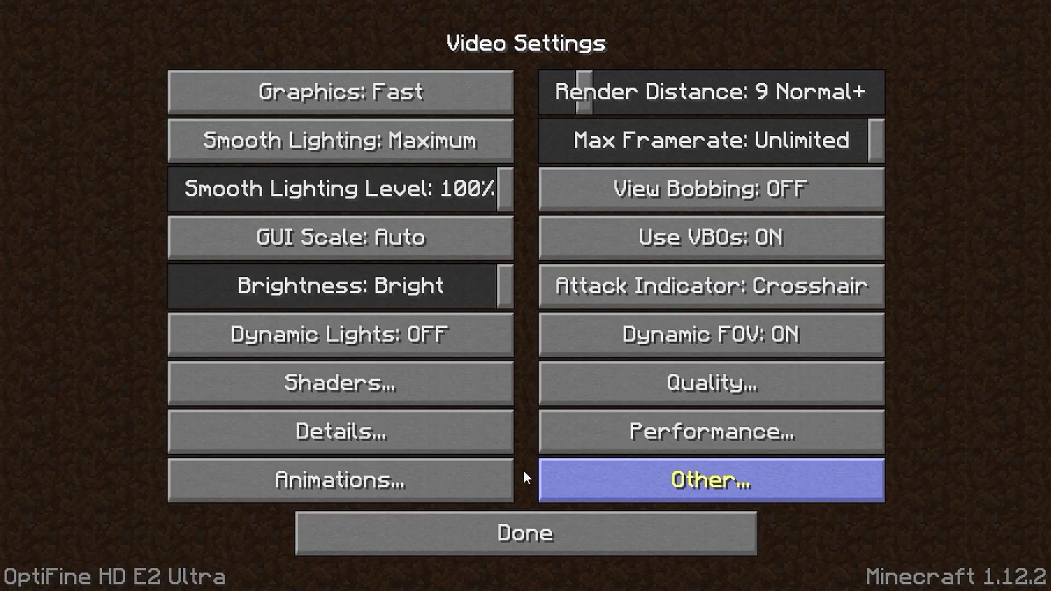
click(465, 434)
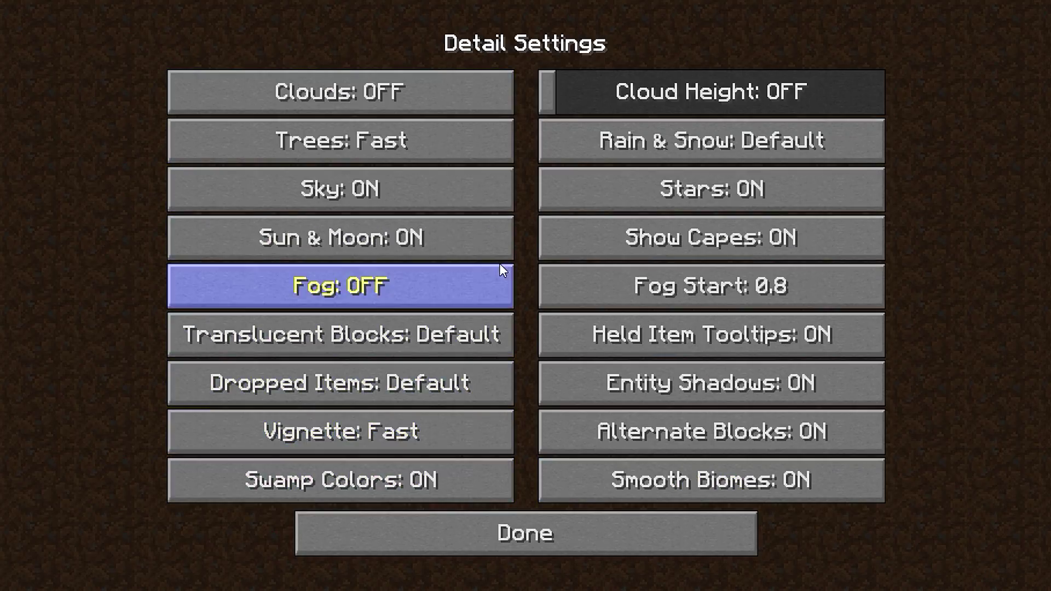
mouse_move(404, 165)
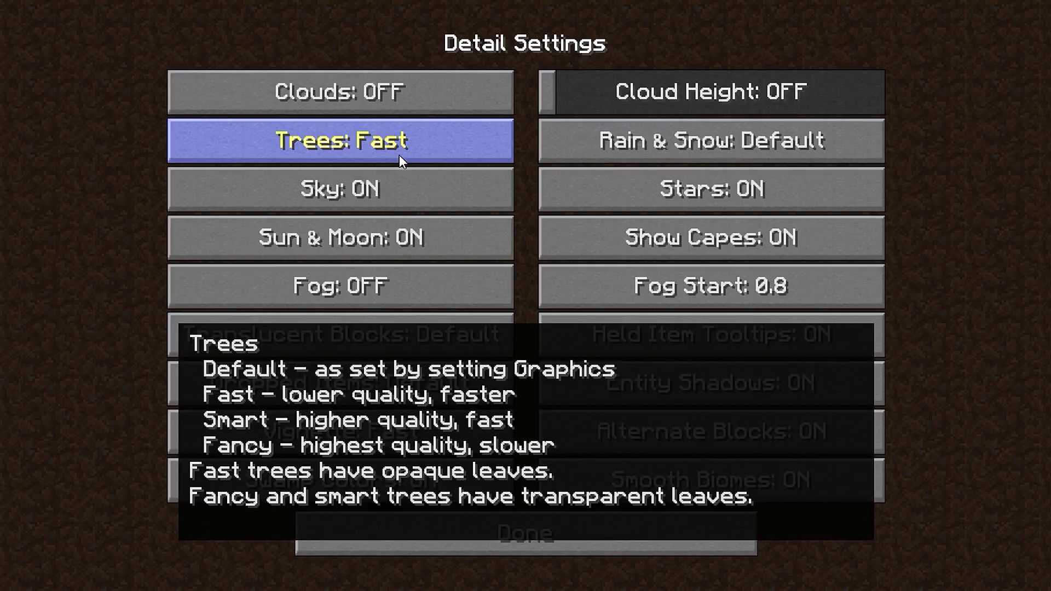
click(591, 538)
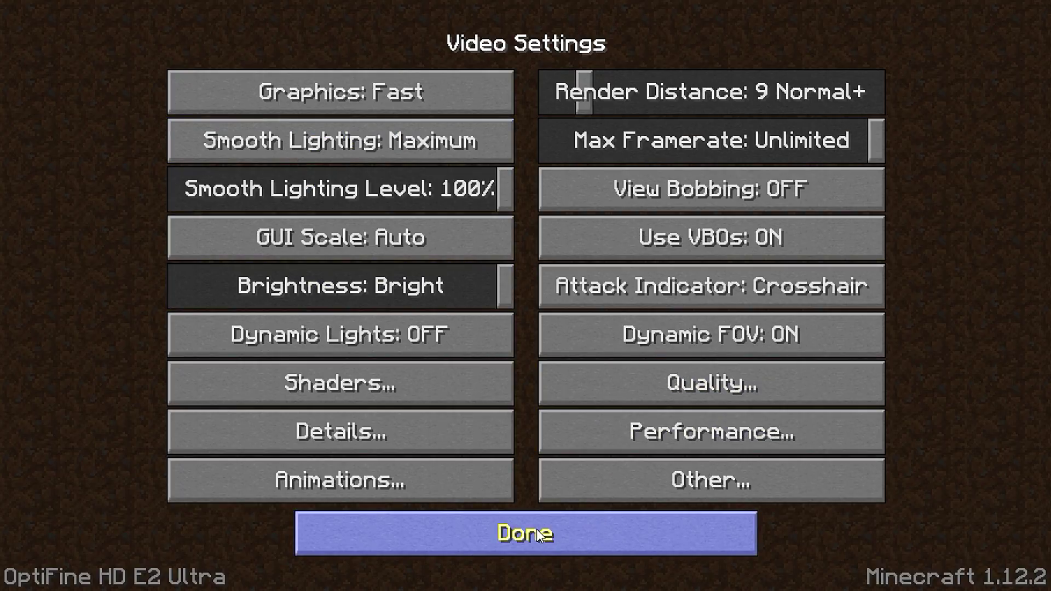
click(481, 534)
click(599, 529)
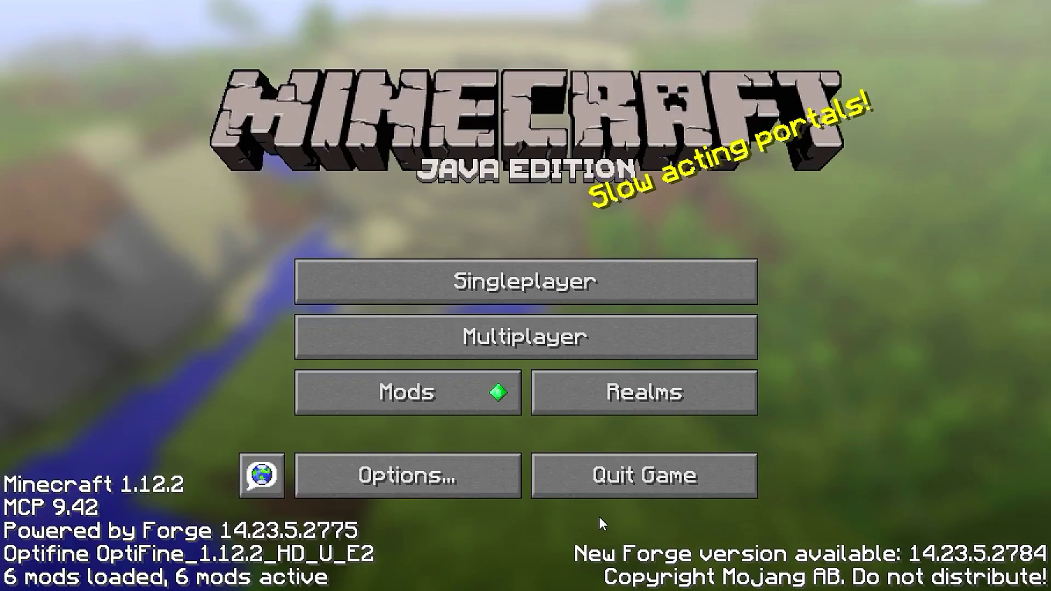
Open the list of singleplayer worlds.
click(553, 291)
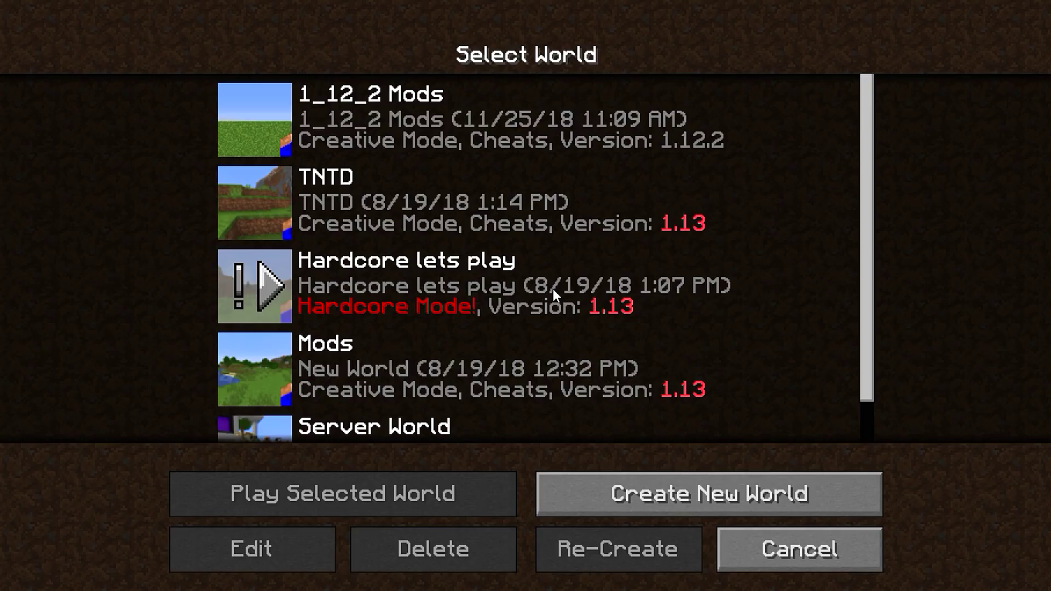